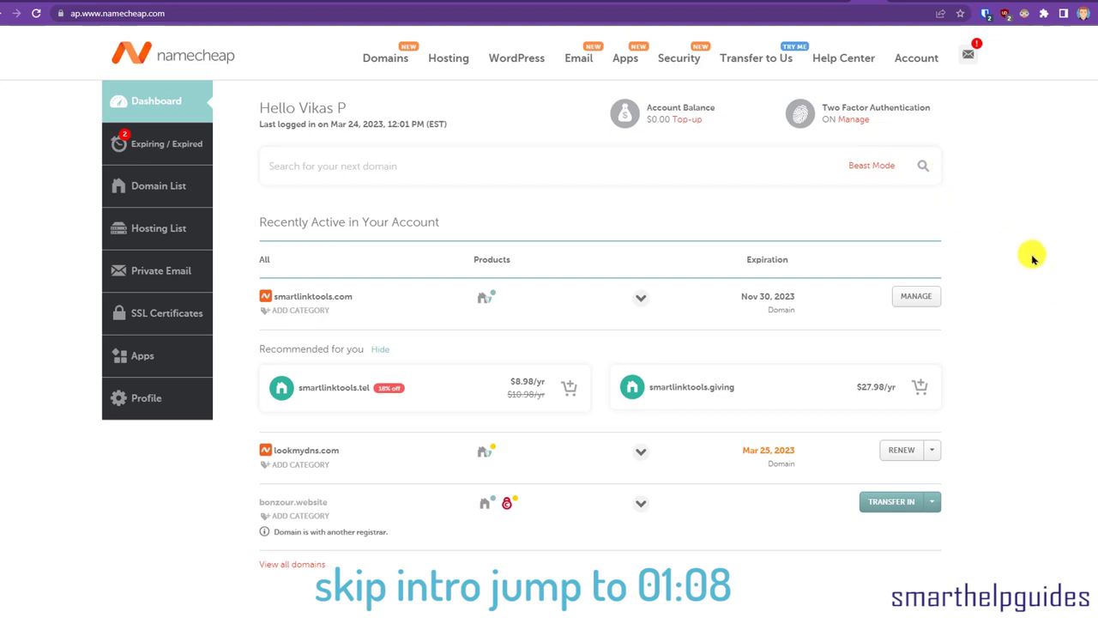
{"action": "scroll", "coordinate": [1063, 249], "scroll_direction": "up", "scroll_amount": 1}
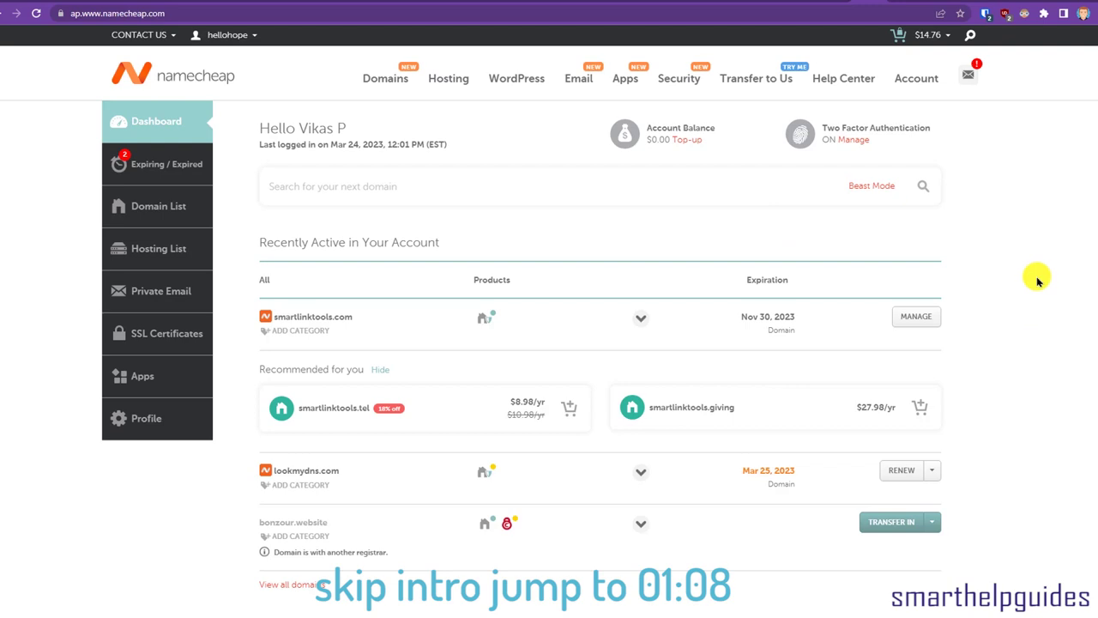
{"action": "scroll", "coordinate": [1095, 264], "scroll_direction": "down", "scroll_amount": 1}
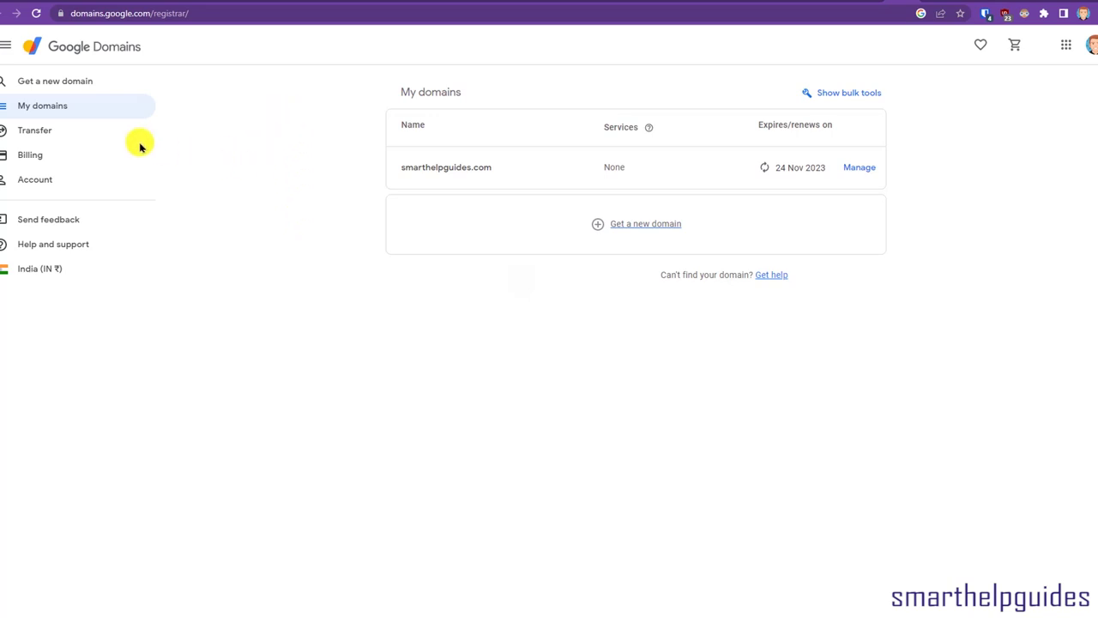
- Open the domain transfer page in Google Domains, enter lookmydns.com as the domain to transfer, and copy that name
{"action": "left_click", "coordinate": [41, 133]}
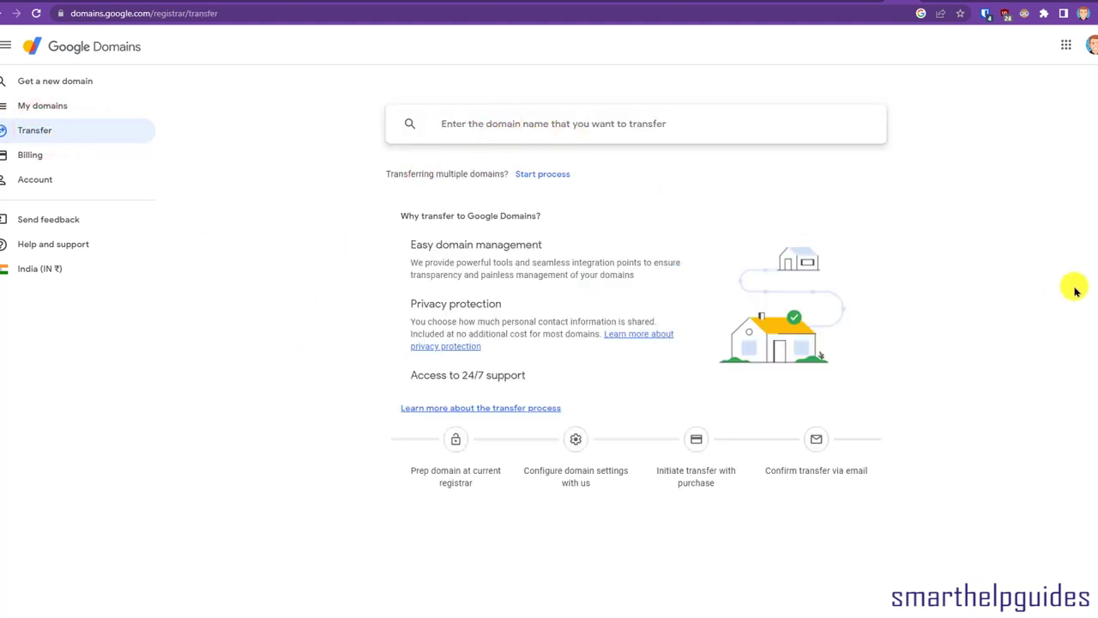
{"action": "type", "text": "lookmydns.com"}
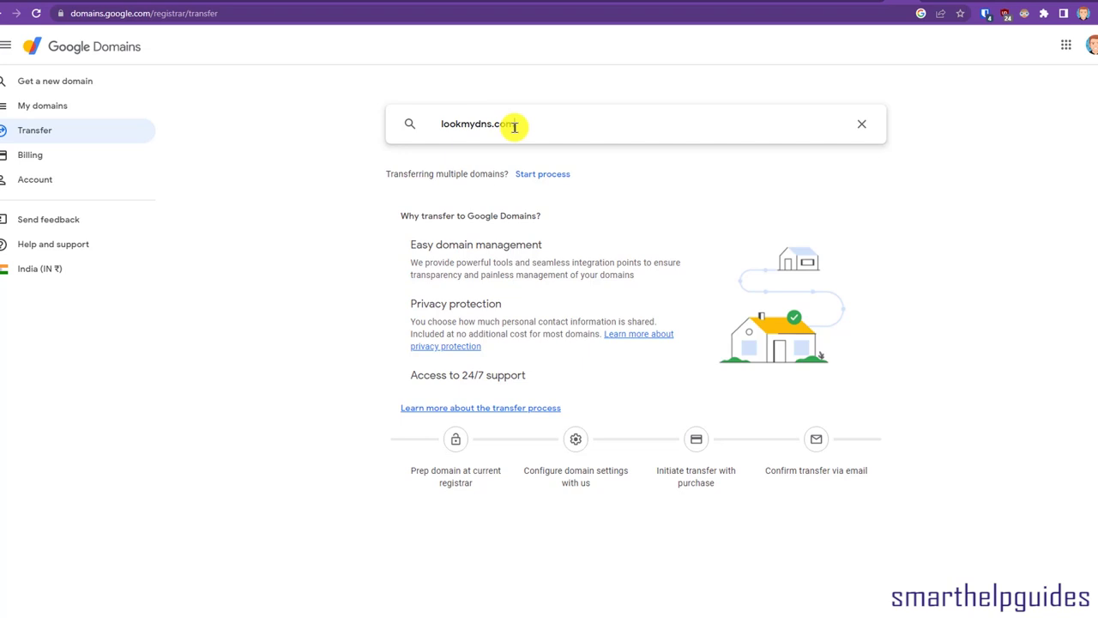
{"action": "left_click_drag", "start_coordinate": [515, 123], "coordinate": [421, 118]}
{"action": "key", "text": "ctrl+c"}
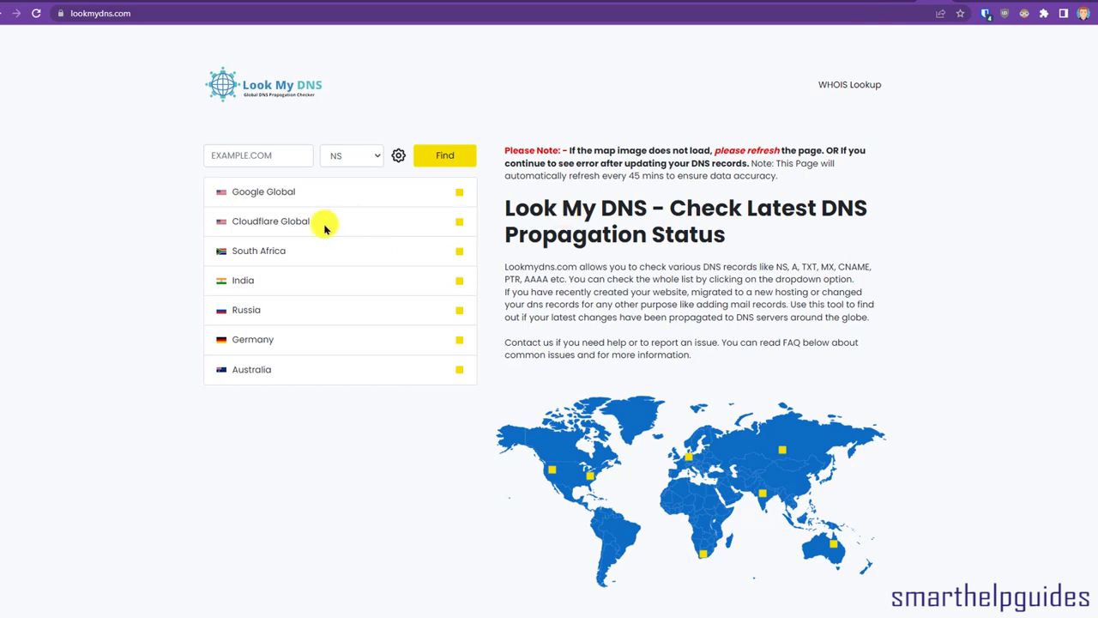
- Switch to the Look My DNS site and check the NS records of lookmydns.com
{"action": "left_click", "coordinate": [260, 155]}
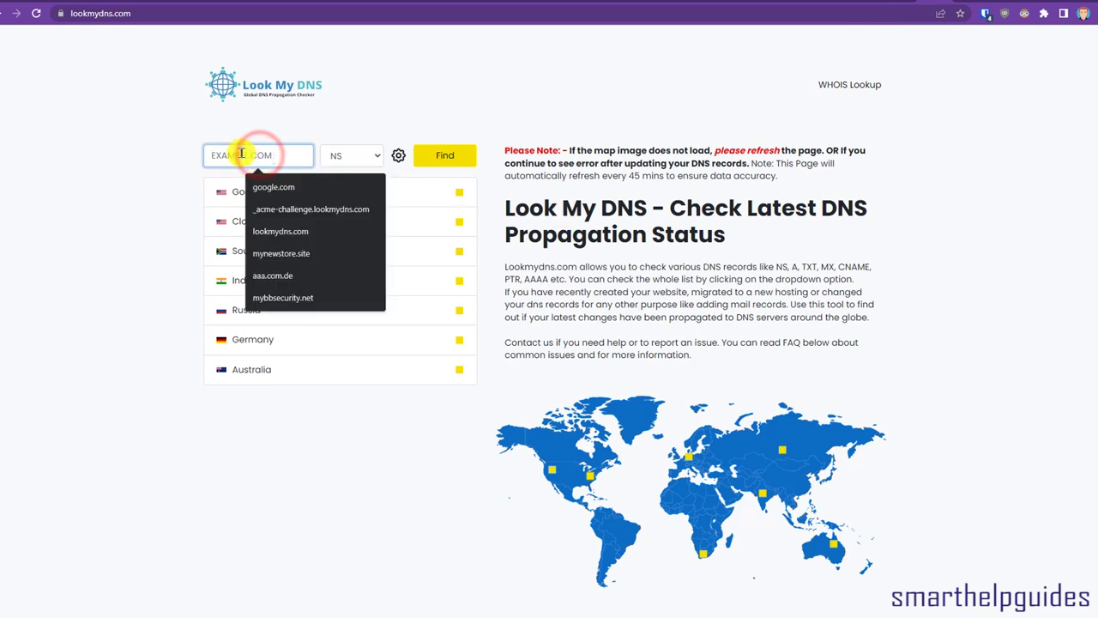
{"action": "key", "text": "ctrl+v"}
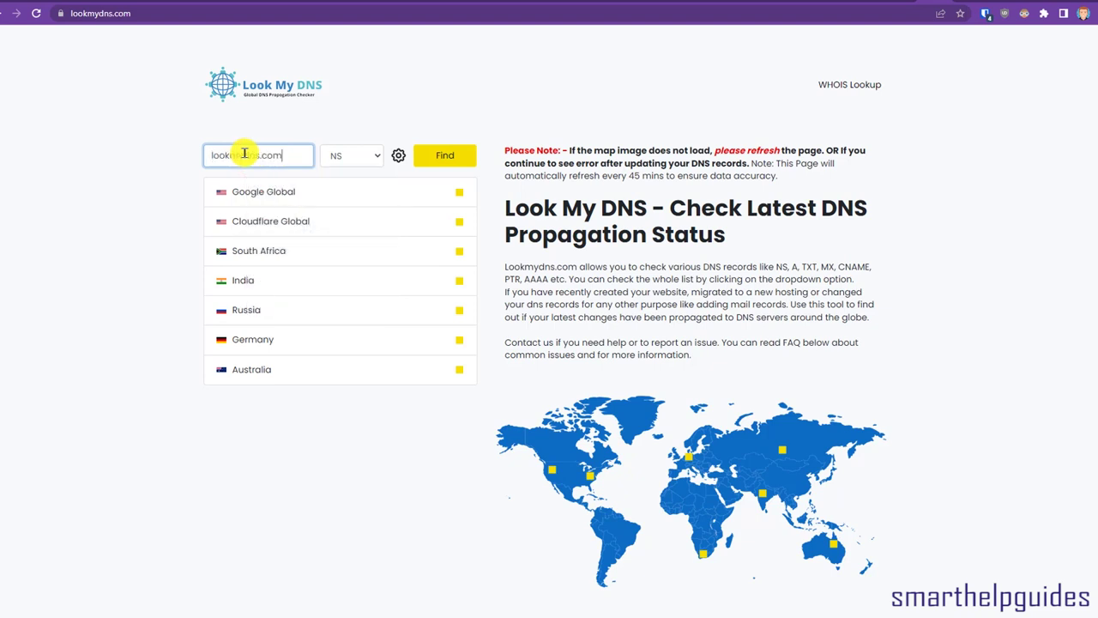
{"action": "left_click", "coordinate": [427, 155]}
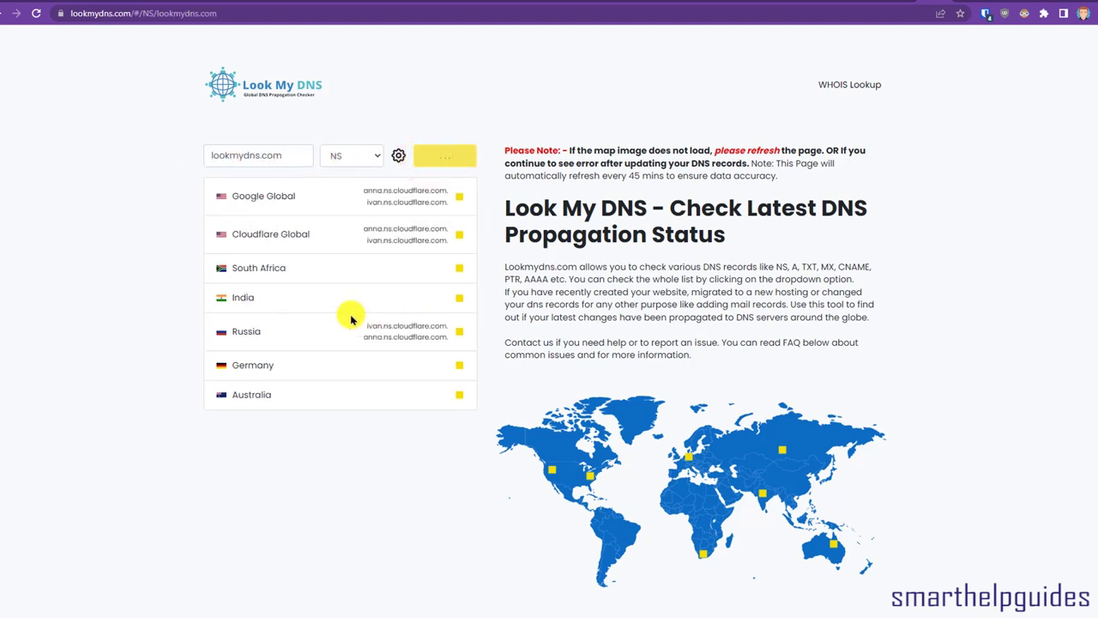
{"action": "left_click", "coordinate": [355, 158]}
{"action": "left_click", "coordinate": [659, 152]}
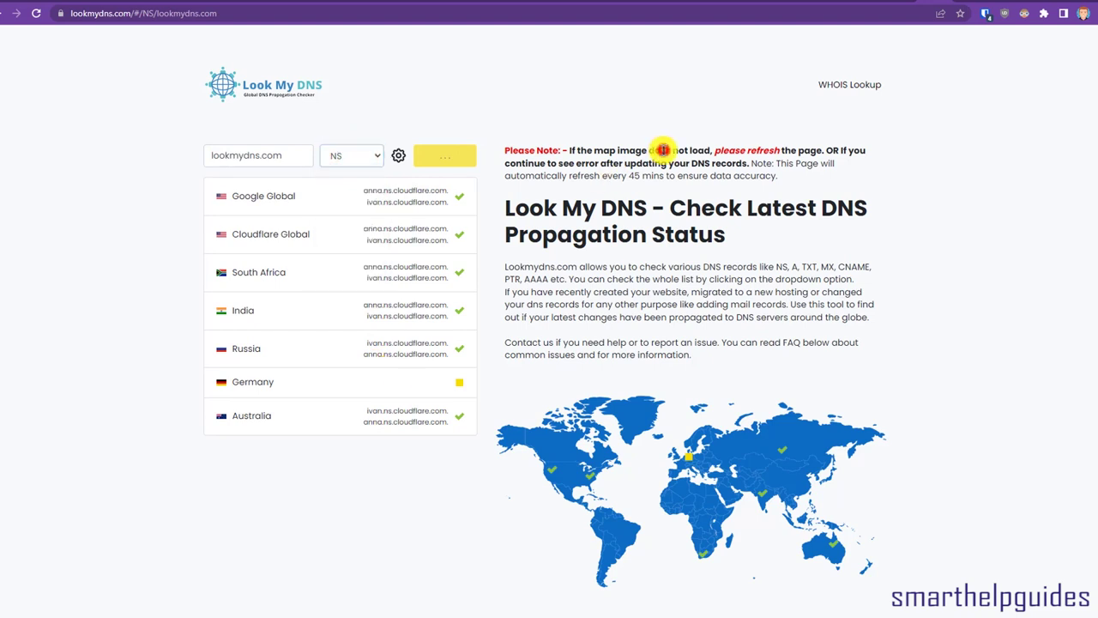
- Open the WHOIS Lookup page and complete its human verification
{"action": "right_click", "coordinate": [836, 84]}
{"action": "left_click", "coordinate": [853, 79]}
{"action": "left_click", "coordinate": [847, 79]}
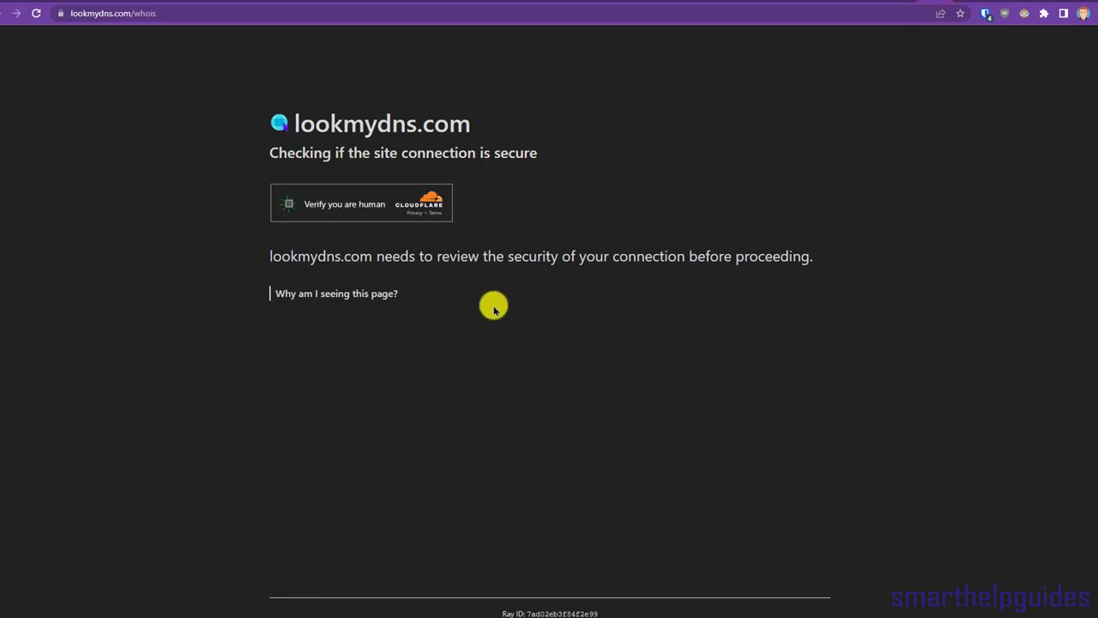
{"action": "left_click", "coordinate": [290, 203]}
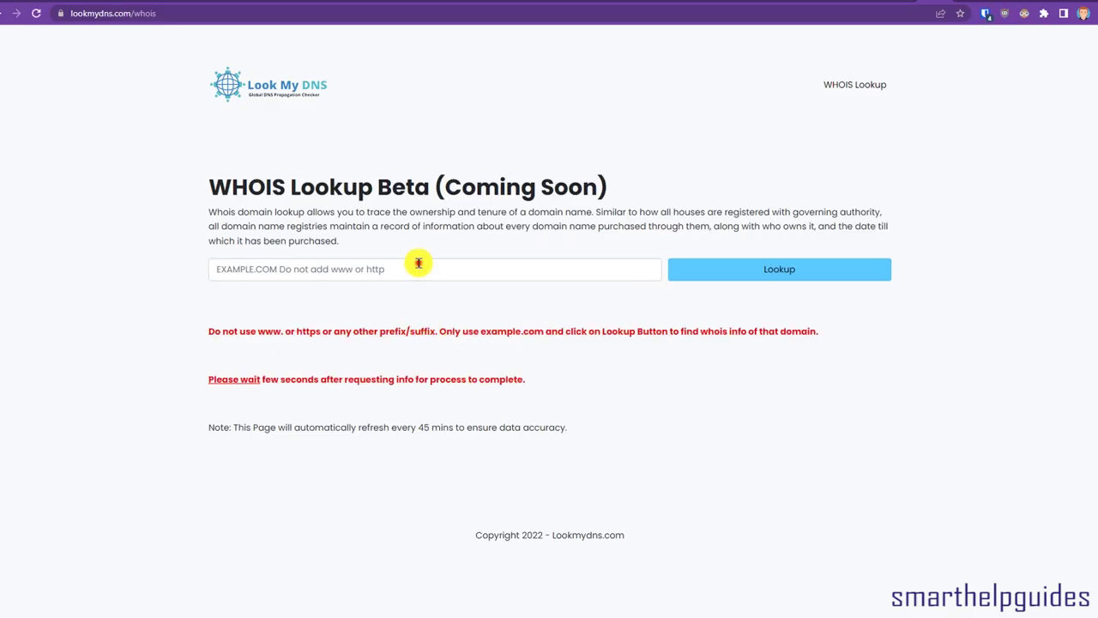
- Look up the WHOIS record of lookmydns.com and examine its registrar and registry expiry date
{"action": "left_click", "coordinate": [417, 262]}
{"action": "type", "text": "lookmydns.com"}
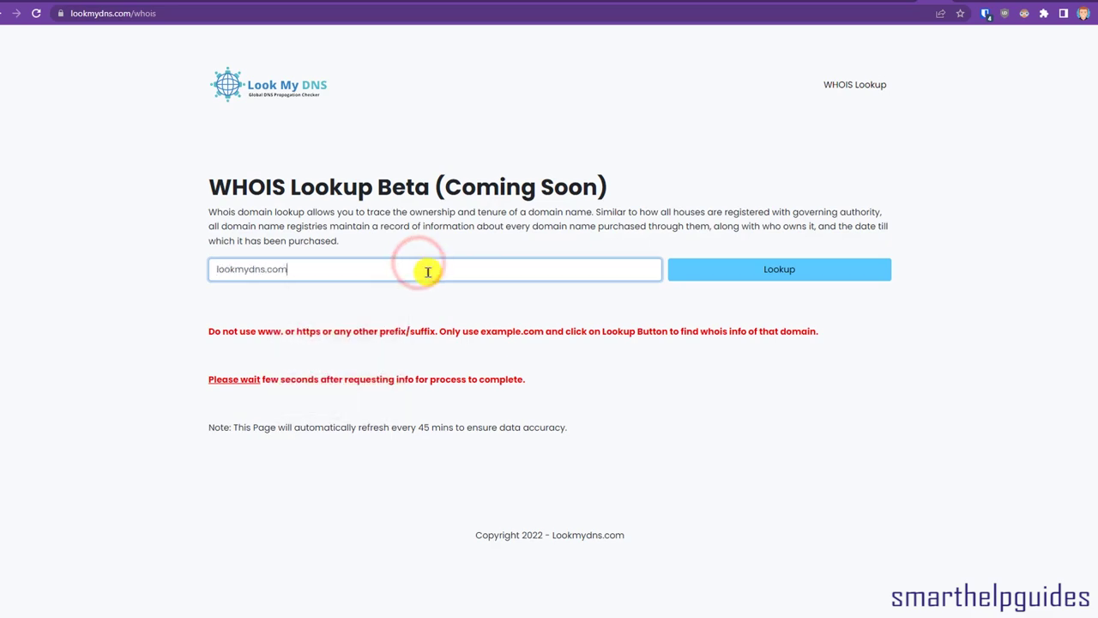
{"action": "left_click", "coordinate": [763, 271]}
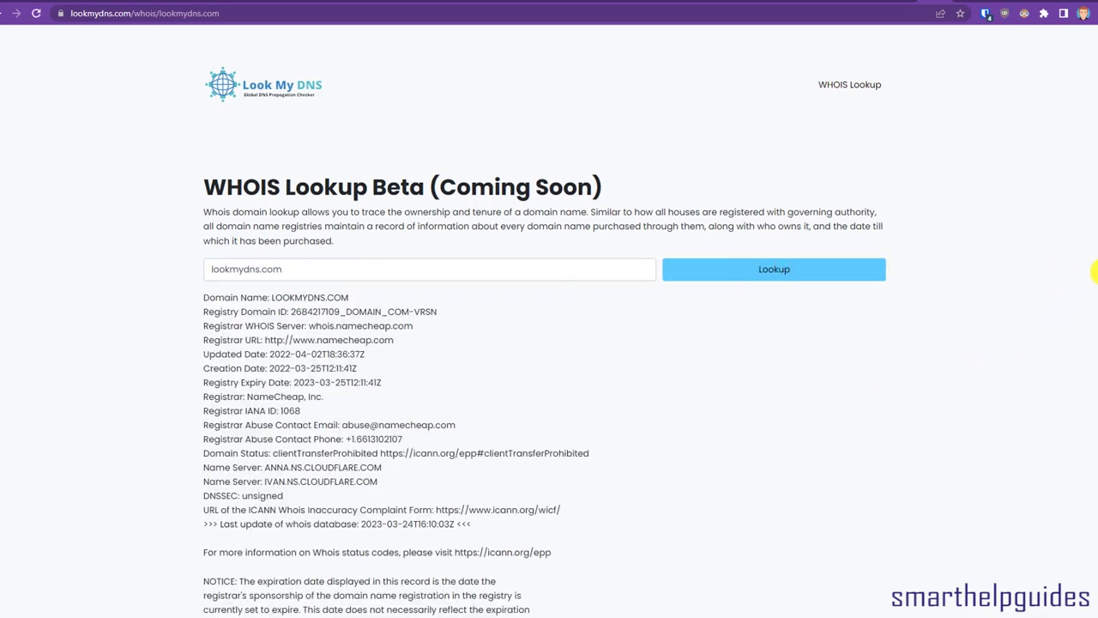
{"action": "left_click_drag", "start_coordinate": [1096, 283], "coordinate": [1095, 377]}
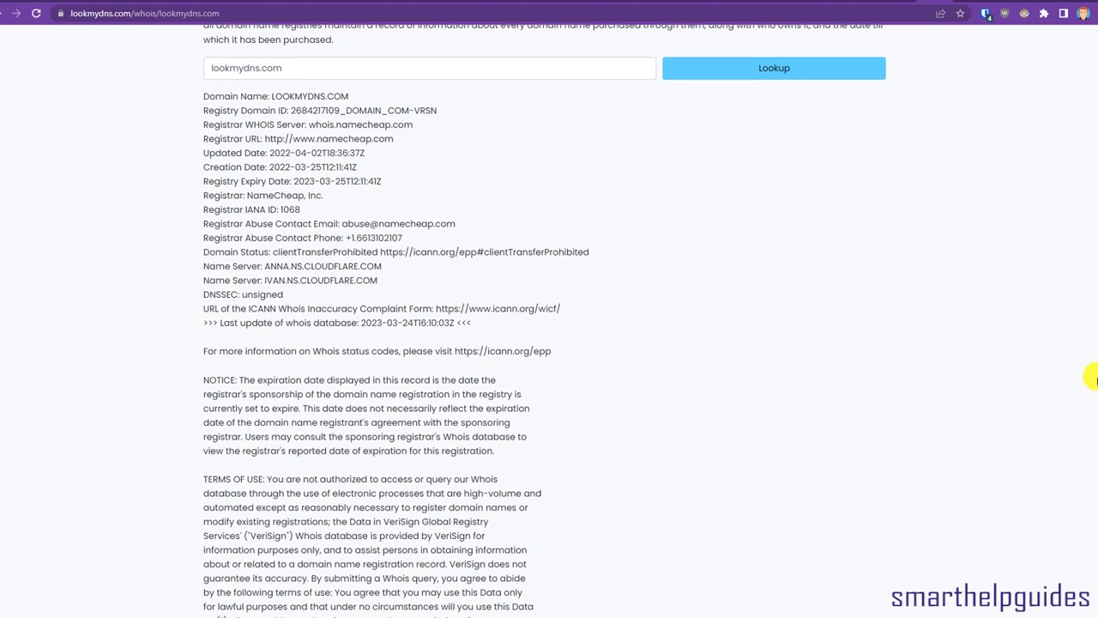
{"action": "left_click", "coordinate": [350, 180]}
{"action": "left_click_drag", "start_coordinate": [350, 180], "coordinate": [282, 174]}
{"action": "left_click", "coordinate": [373, 203]}
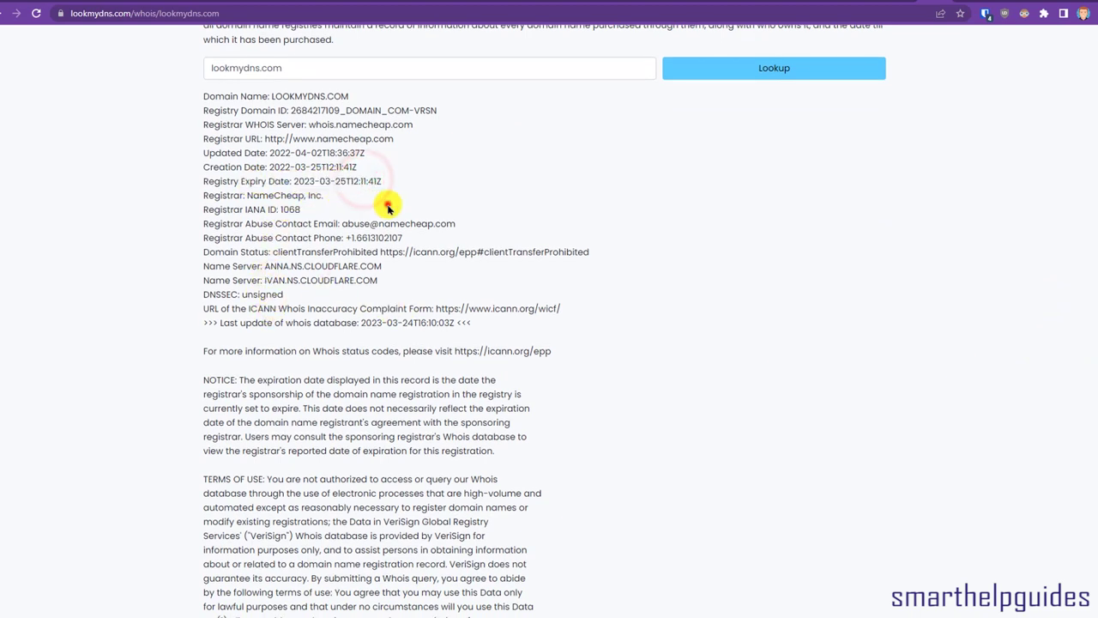
- Switch back to the Google Domains transfer page, view the form for transferring multiple domains, and return to the single-domain transfer
{"action": "left_click", "coordinate": [944, 2]}
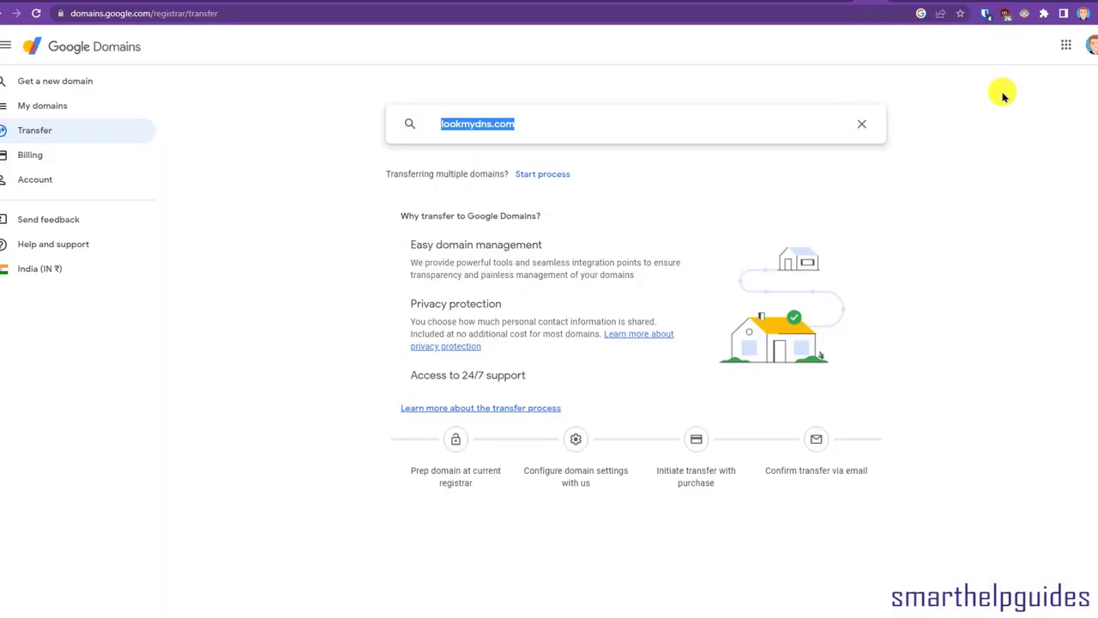
{"action": "left_click", "coordinate": [1016, 195]}
{"action": "left_click", "coordinate": [715, 128]}
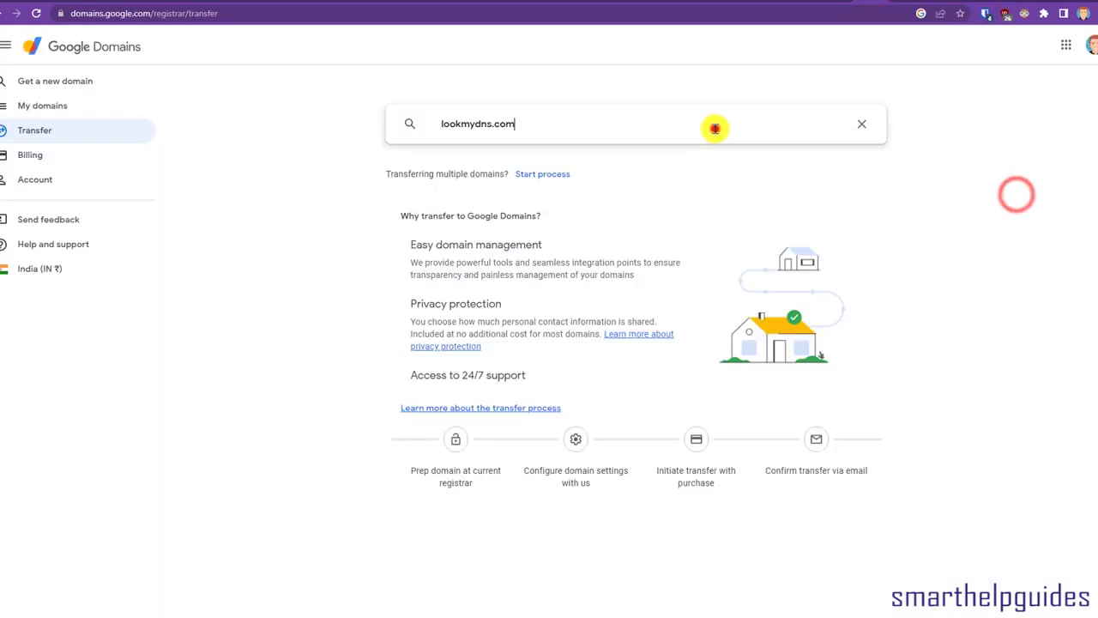
{"action": "left_click", "coordinate": [543, 174]}
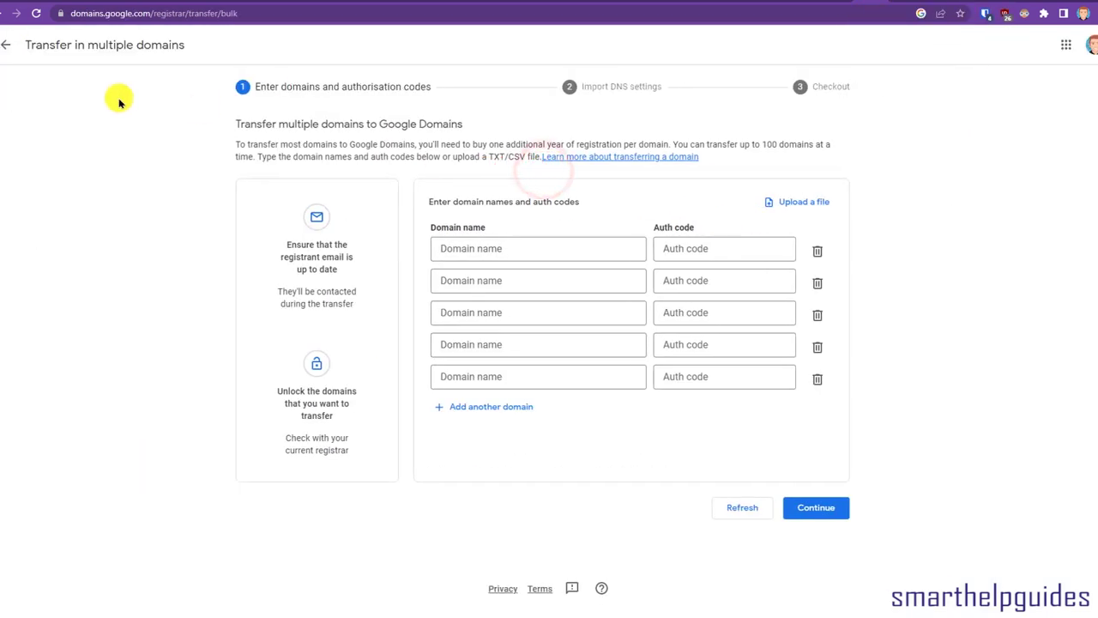
{"action": "left_click", "coordinate": [7, 47]}
- Enter lookmydns.com as the domain to transfer and start its transfer process
{"action": "left_click", "coordinate": [605, 123]}
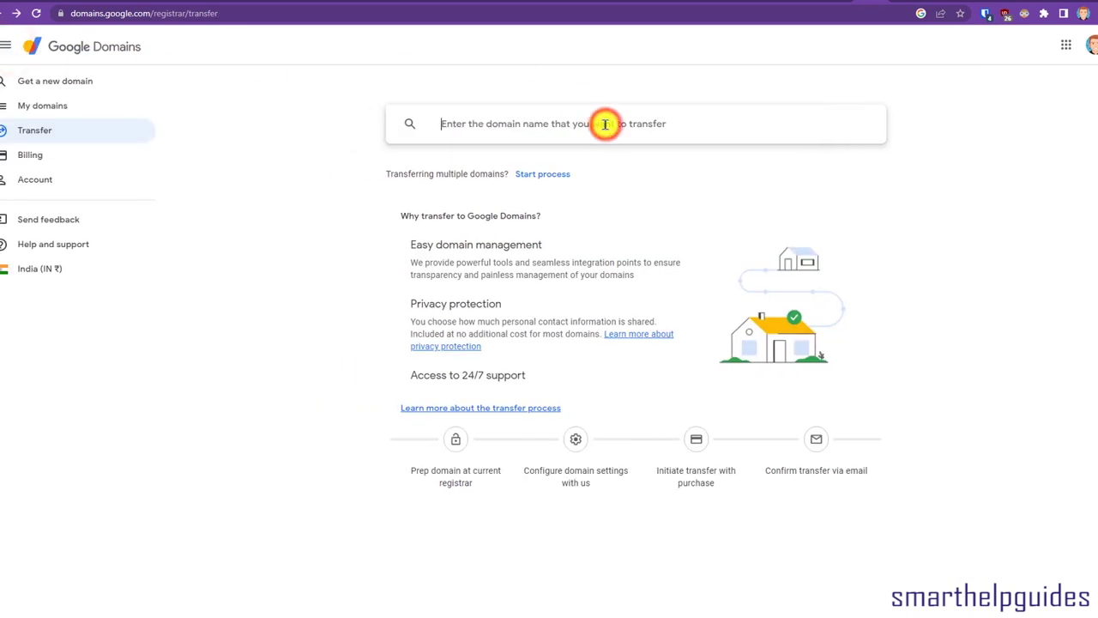
{"action": "key", "text": "ctrl+v"}
{"action": "left_click", "coordinate": [696, 128]}
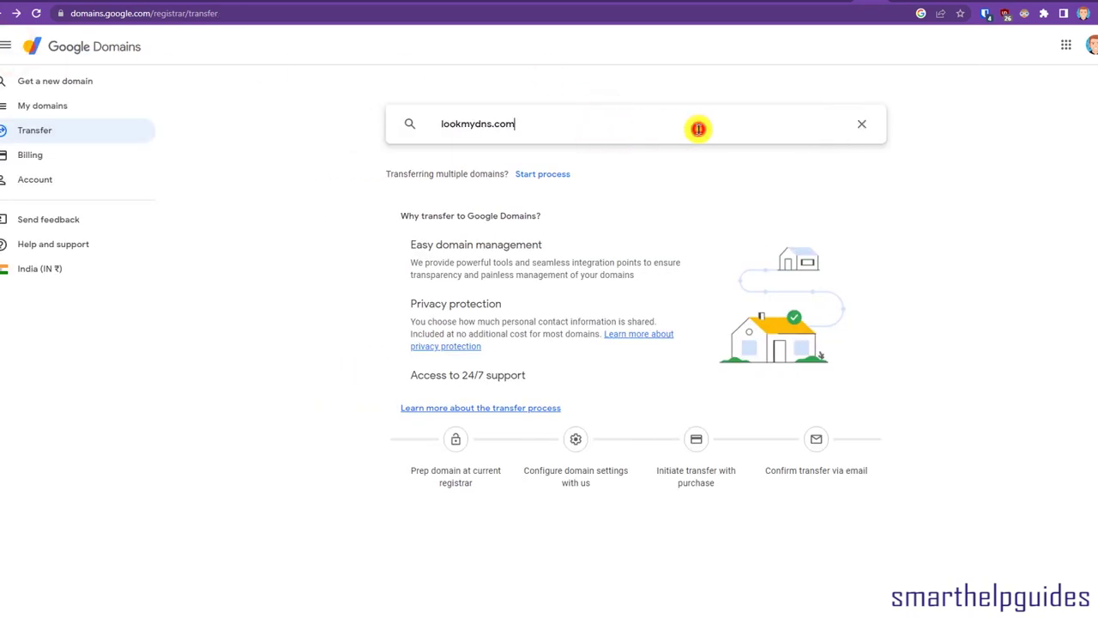
{"action": "key", "text": "Return"}
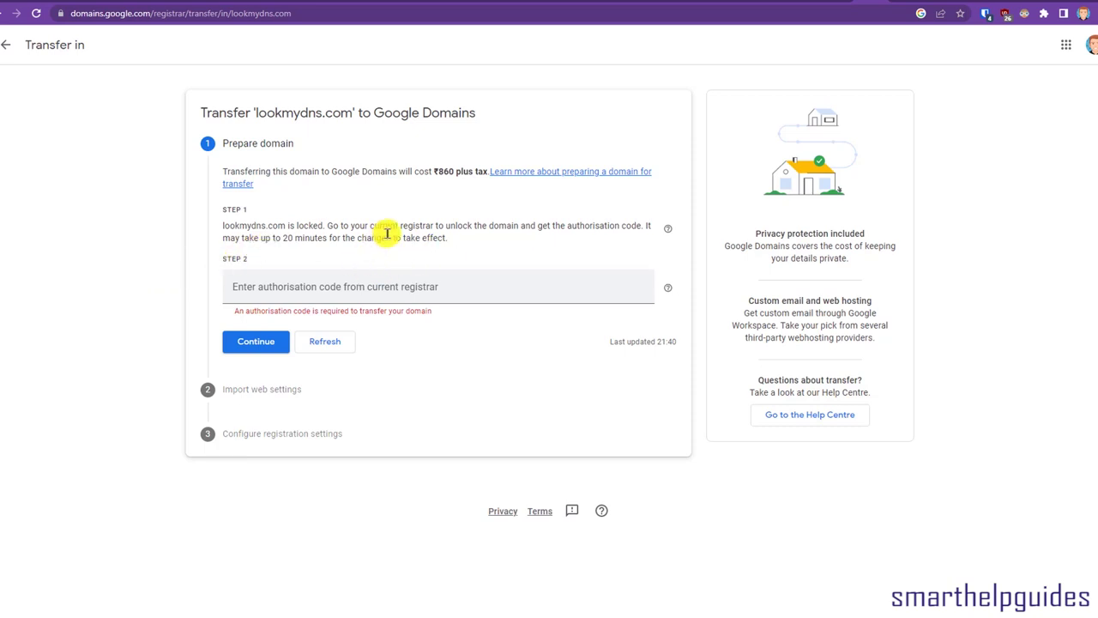
- Switch to the Namecheap dashboard and open the Sharing & Transfer settings of lookmydns.com
{"action": "left_click", "coordinate": [847, 15]}
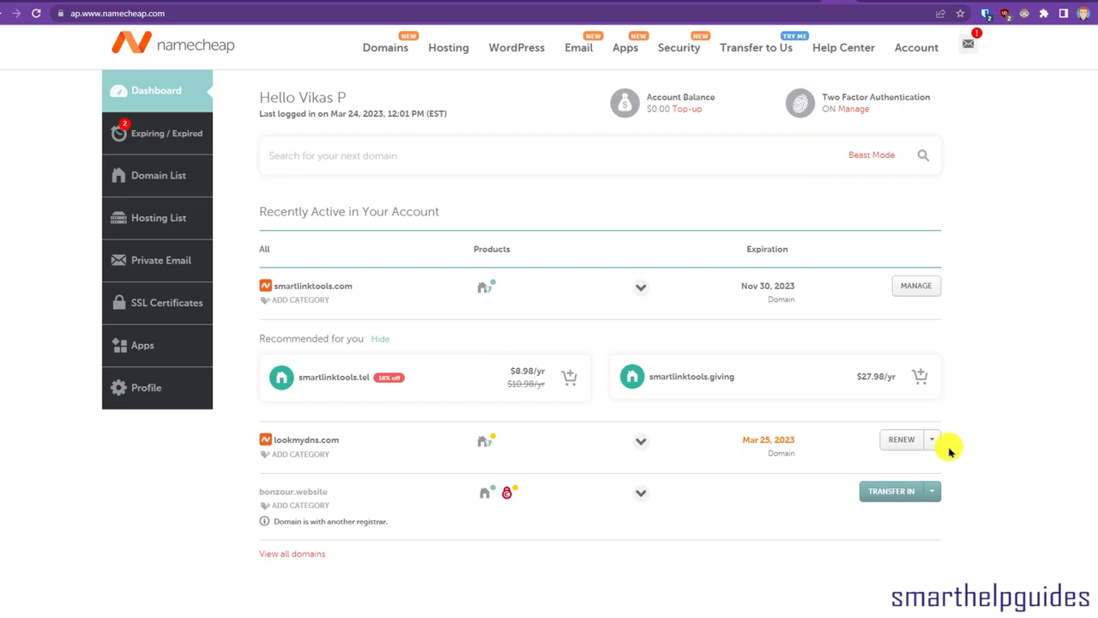
{"action": "left_click", "coordinate": [931, 439]}
{"action": "left_click", "coordinate": [899, 461]}
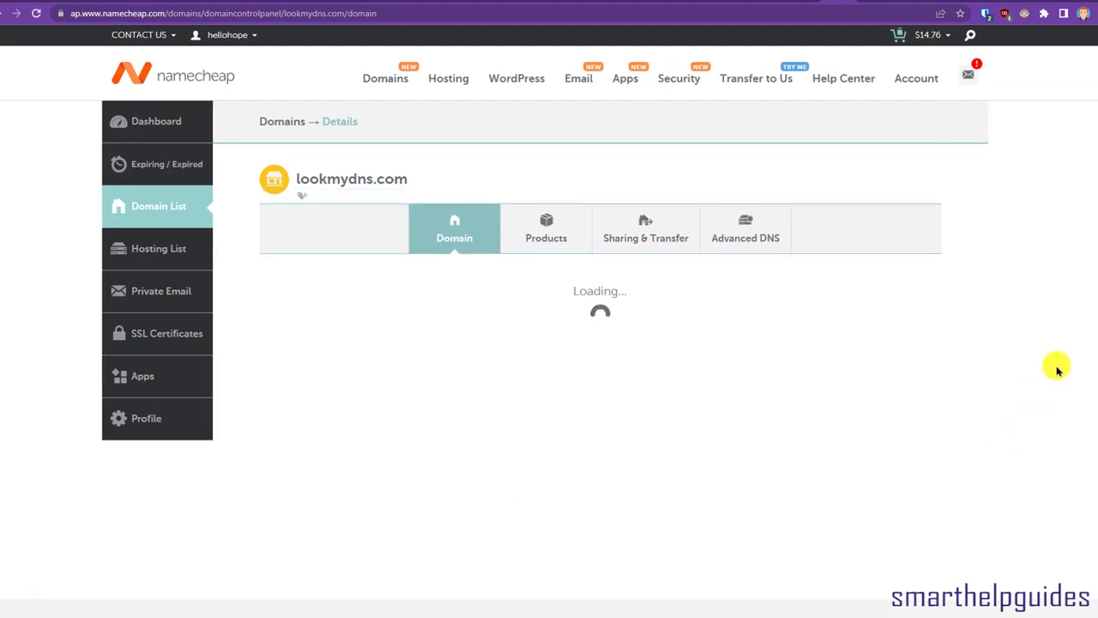
{"action": "left_click", "coordinate": [633, 229]}
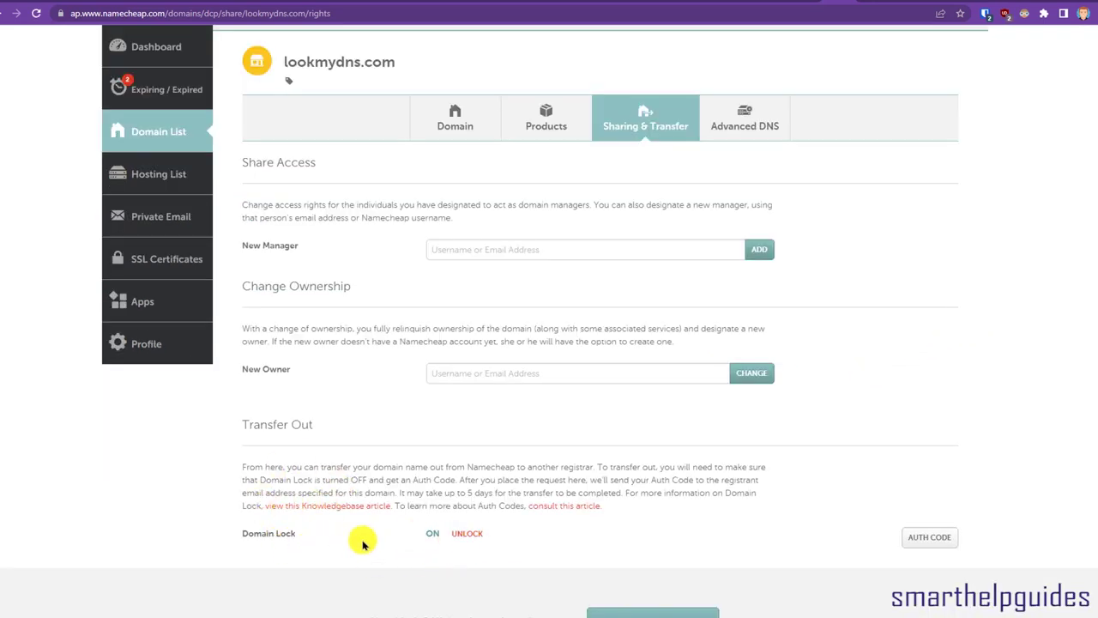
- Unlock lookmydns.com for transferring out by turning off its Domain Lock
{"action": "left_click", "coordinate": [471, 534]}
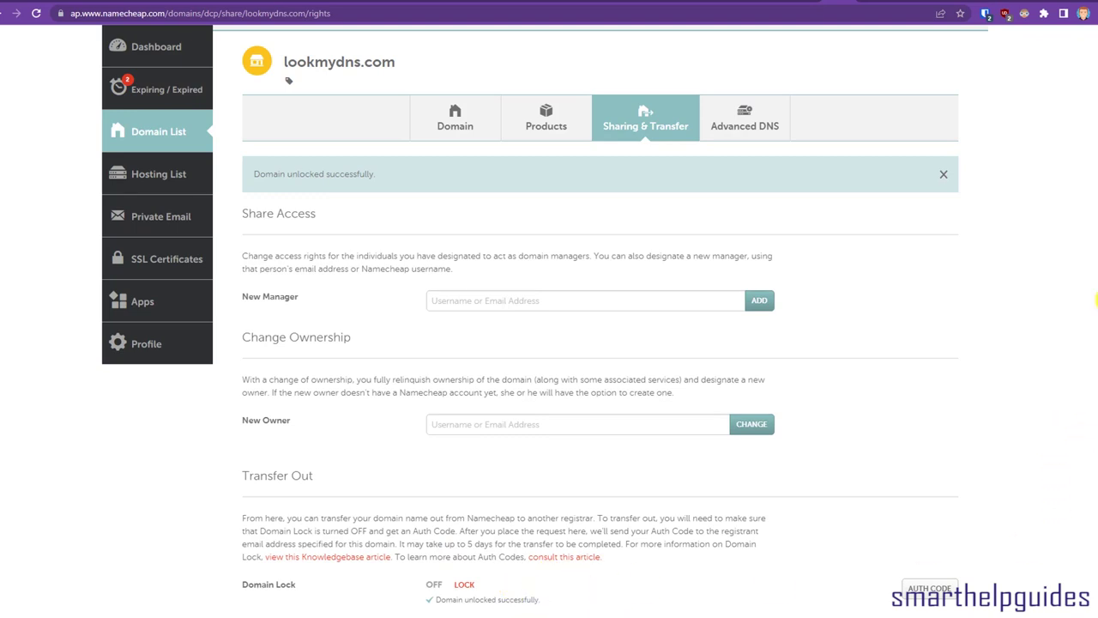
{"action": "left_click_drag", "start_coordinate": [257, 172], "coordinate": [427, 183]}
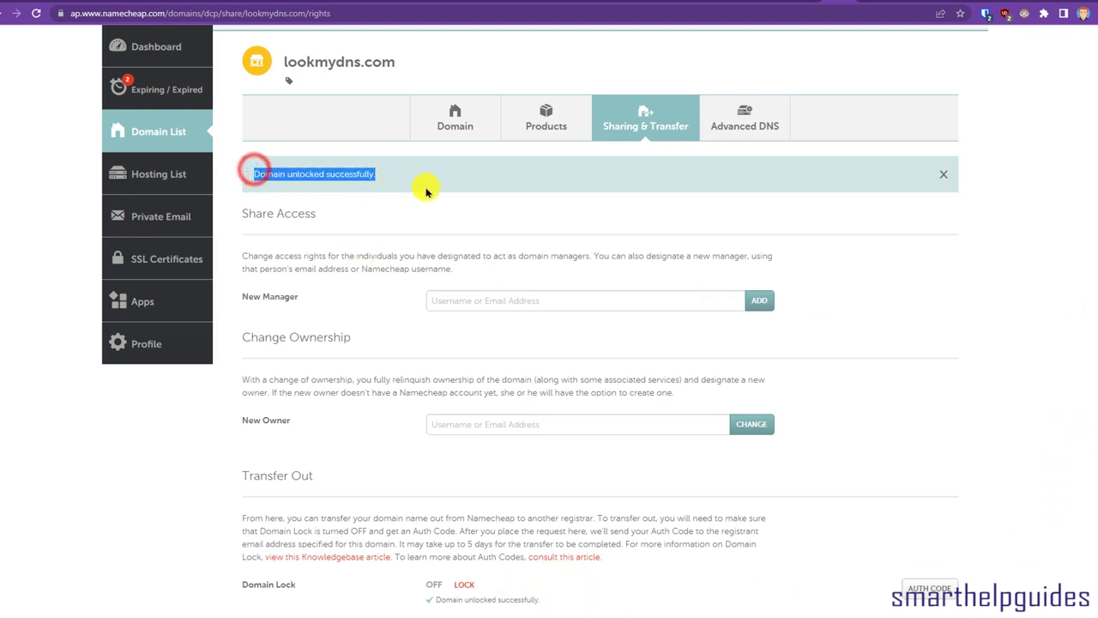
{"action": "left_click", "coordinate": [458, 196]}
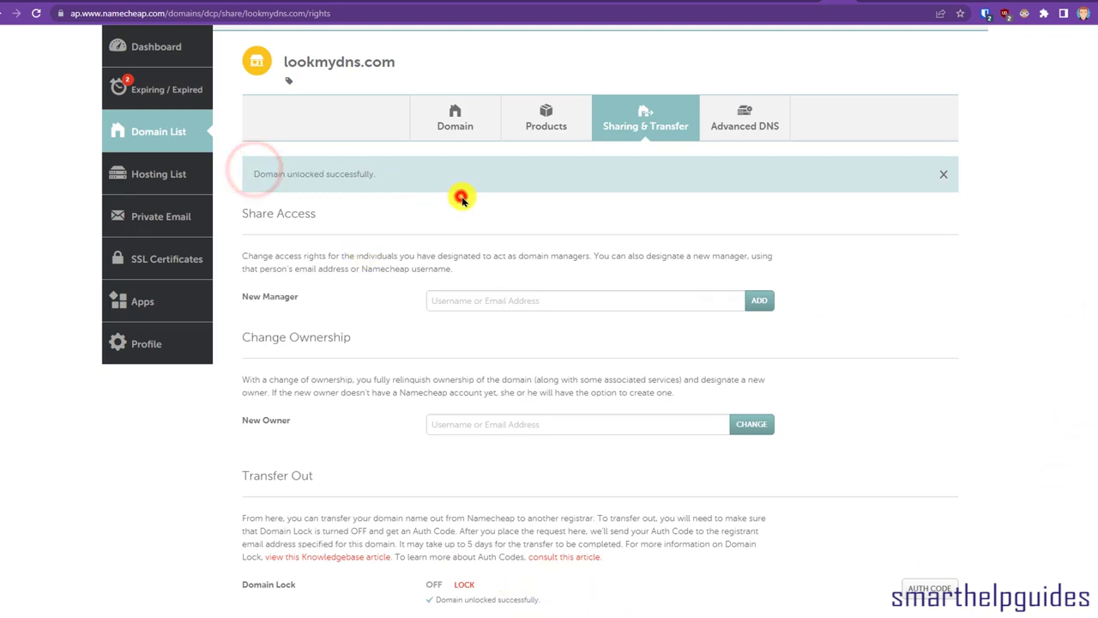
- Request the domain's Auth Code by email, giving Pricing as the reason for transferring out
{"action": "left_click", "coordinate": [942, 590]}
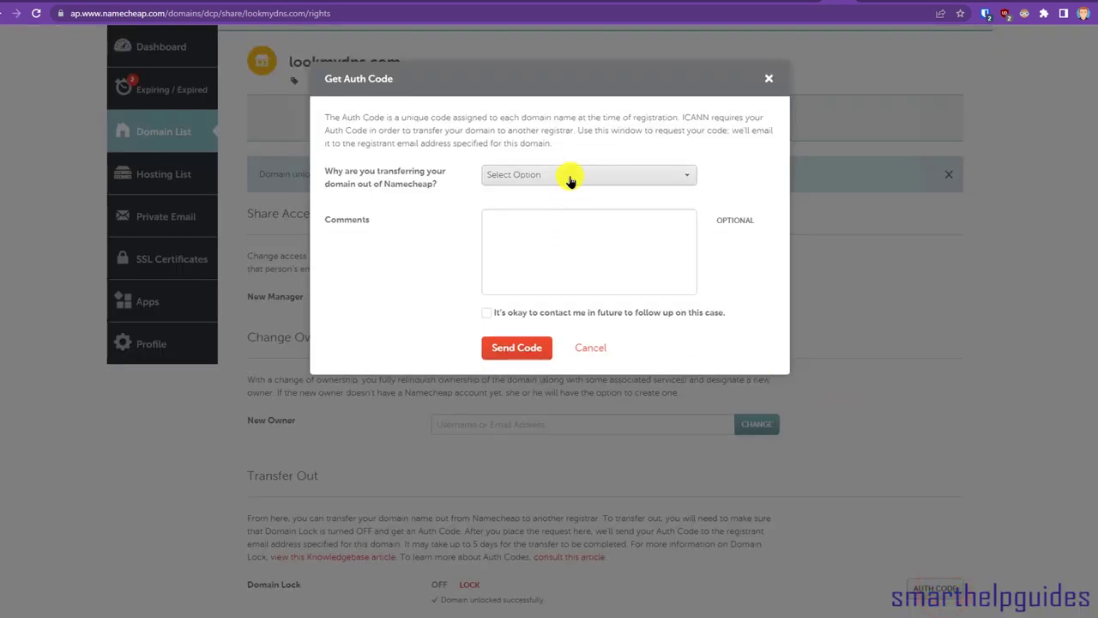
{"action": "left_click", "coordinate": [570, 176]}
{"action": "left_click", "coordinate": [541, 211]}
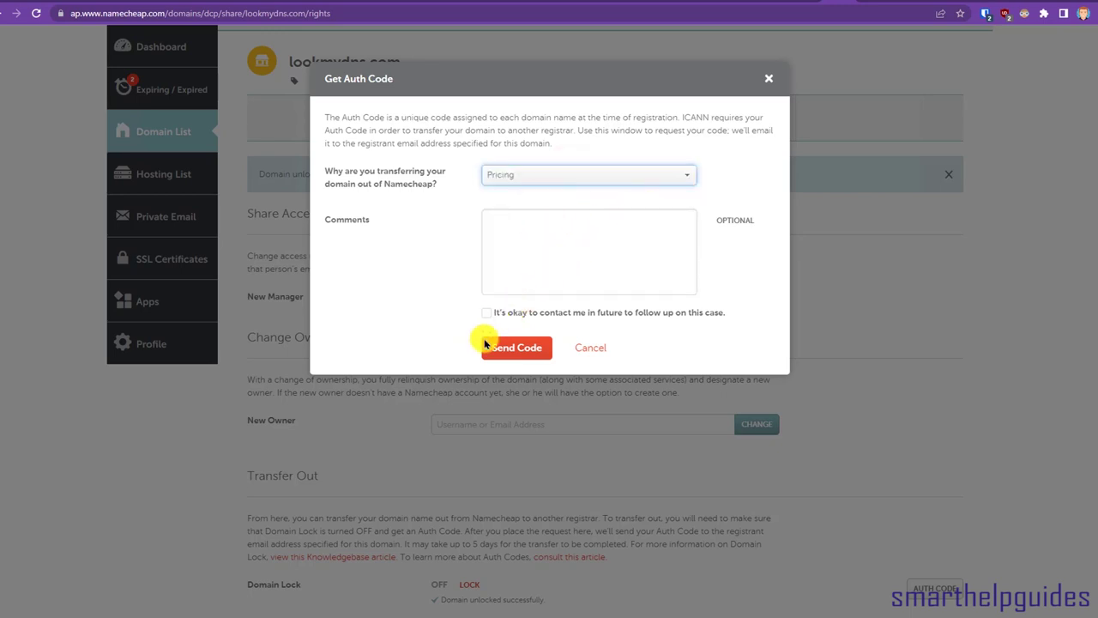
{"action": "left_click", "coordinate": [525, 349]}
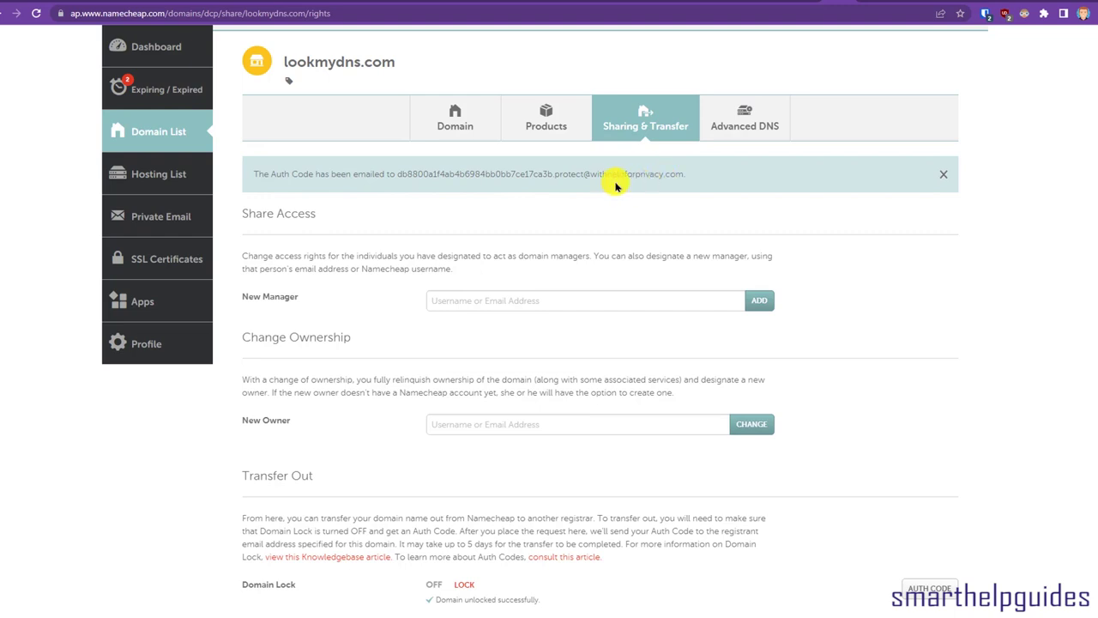
{"action": "left_click_drag", "start_coordinate": [700, 176], "coordinate": [254, 174]}
{"action": "left_click", "coordinate": [367, 176]}
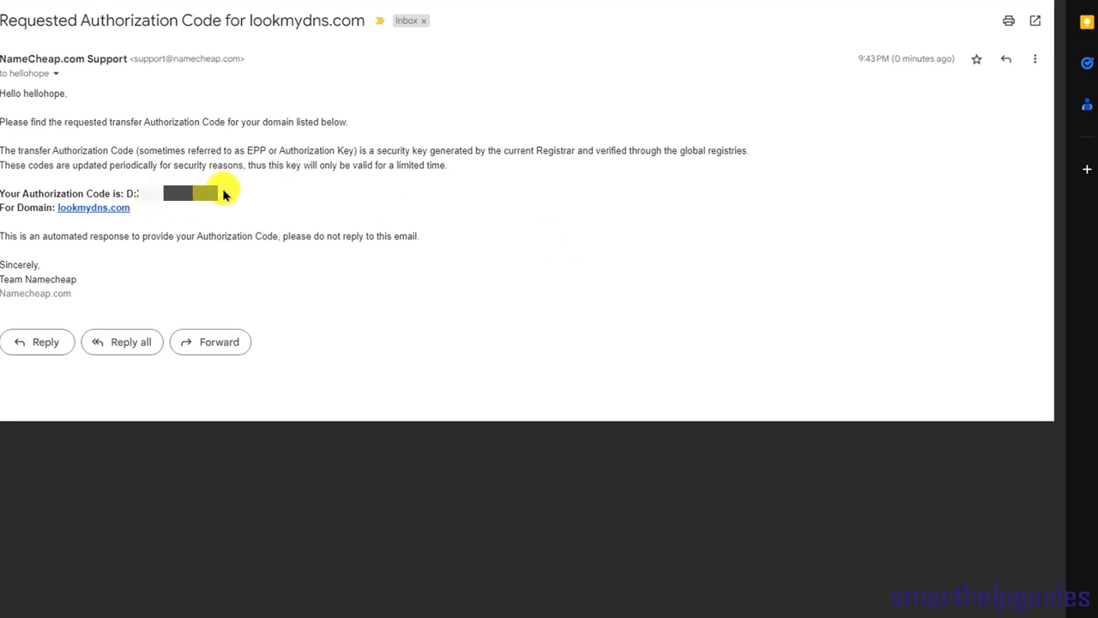
- Copy the domain's authorization code from the Namecheap Support email
{"action": "left_click_drag", "start_coordinate": [223, 194], "coordinate": [128, 193]}
{"action": "right_click", "coordinate": [148, 202]}
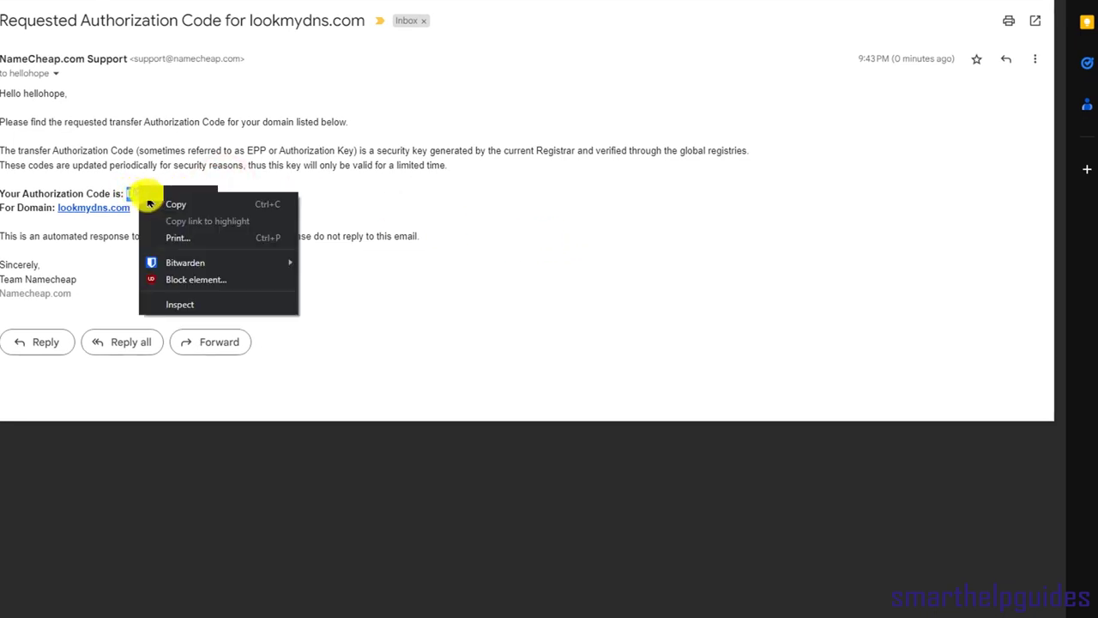
{"action": "left_click", "coordinate": [151, 204]}
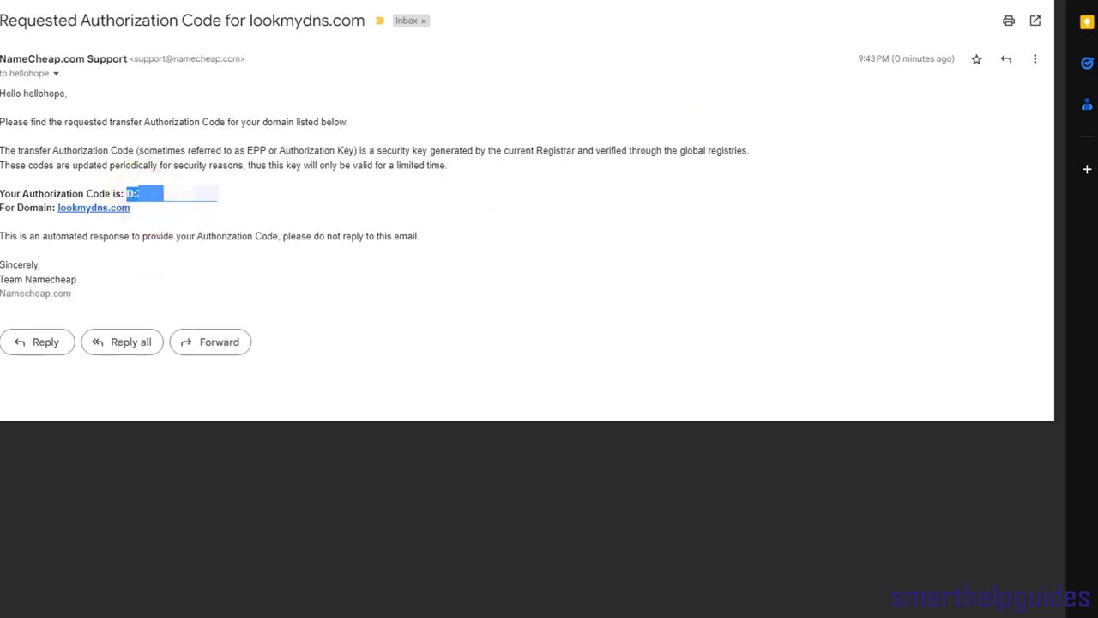
- Switch to the Google Domains transfer page, paste the authorization code for lookmydns.com and continue to the web settings
{"action": "left_click", "coordinate": [453, 18]}
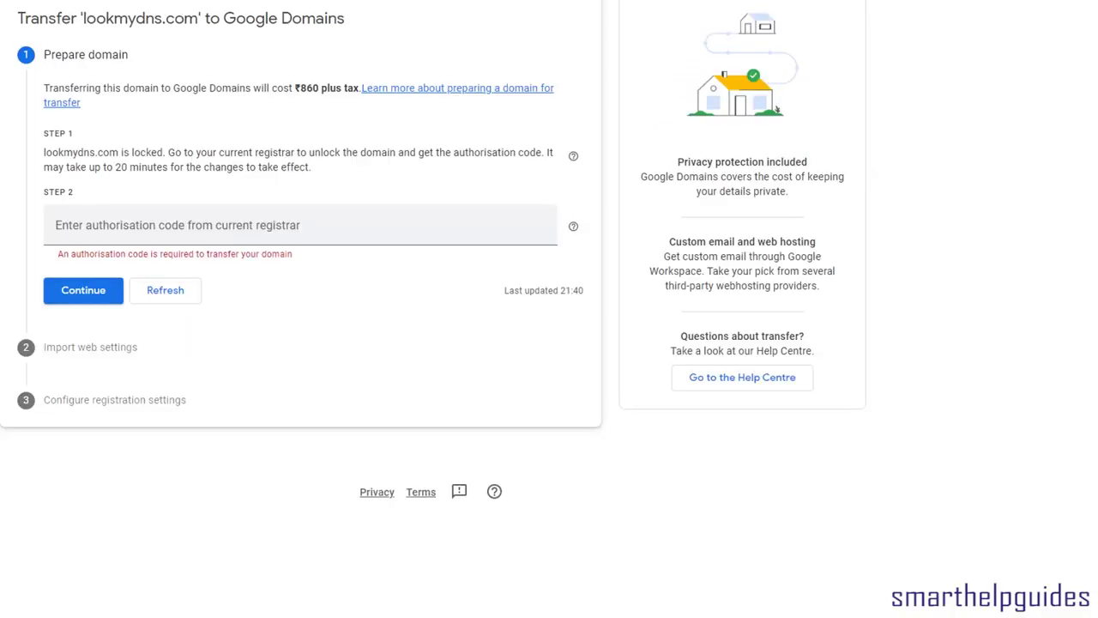
{"action": "right_click", "coordinate": [261, 221]}
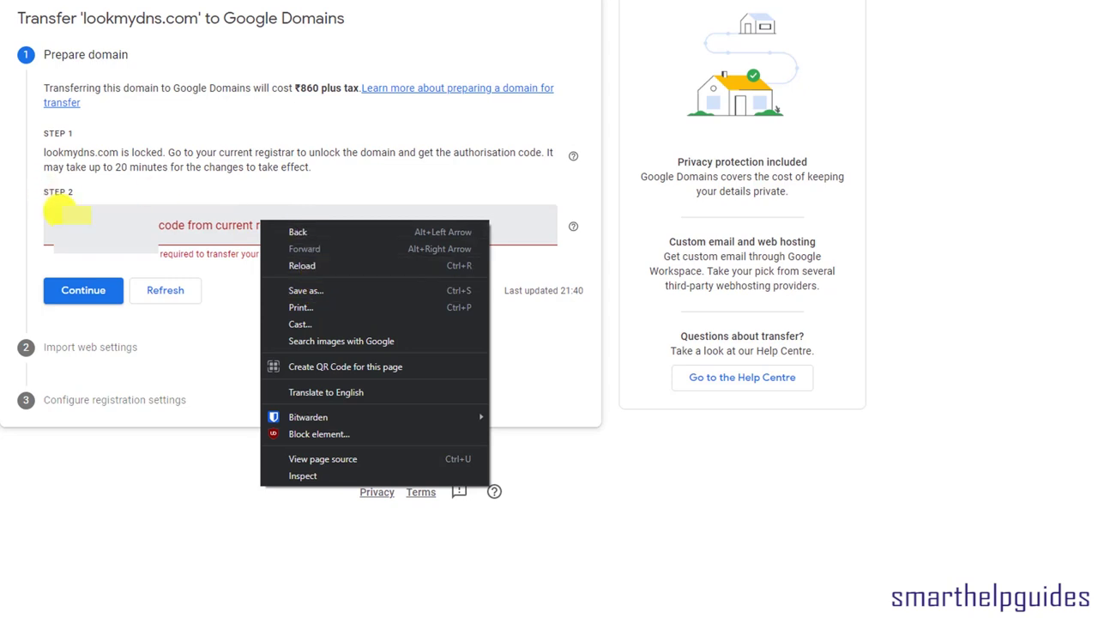
{"action": "left_click", "coordinate": [105, 224]}
{"action": "key", "text": "ctrl+v"}
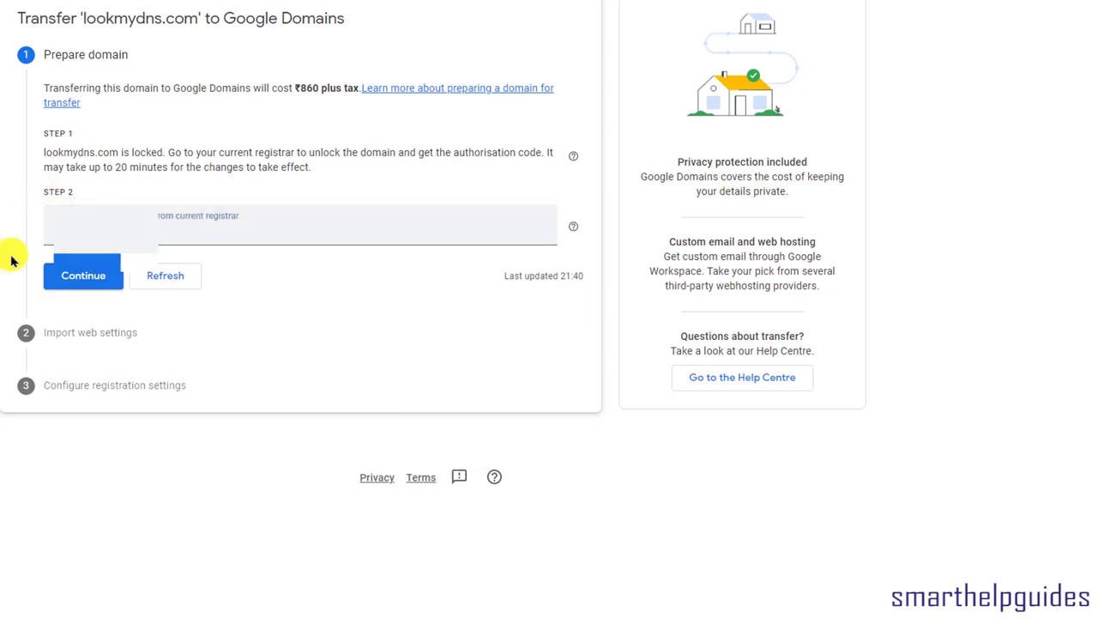
{"action": "left_click", "coordinate": [99, 280]}
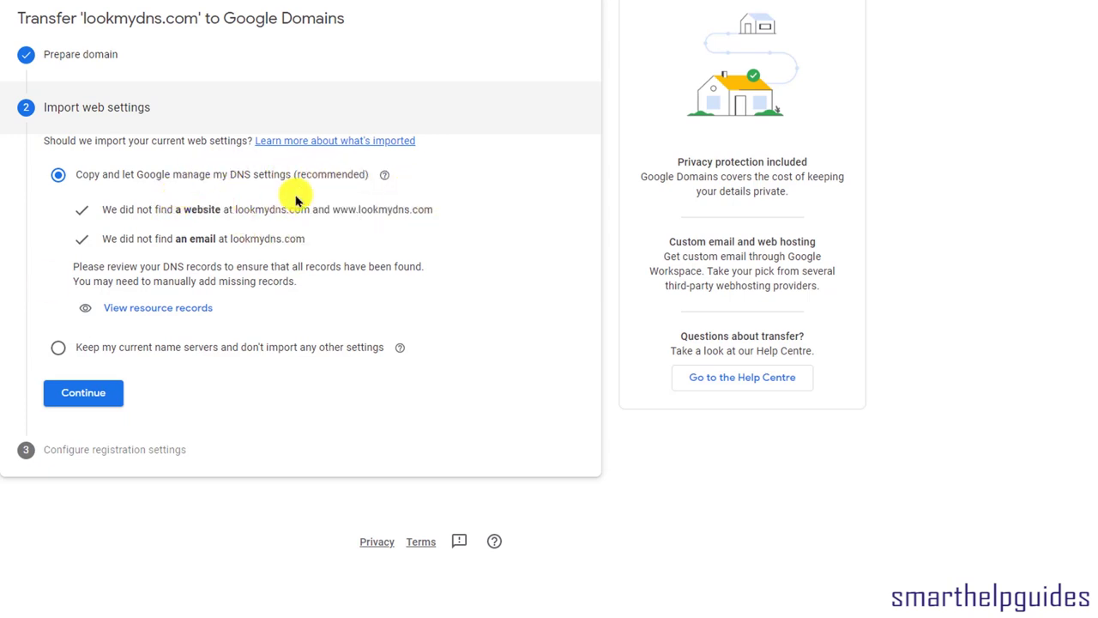
- Keep the current name servers without importing other settings, and continue to the registration settings to review the extra registration year
{"action": "left_click", "coordinate": [58, 346]}
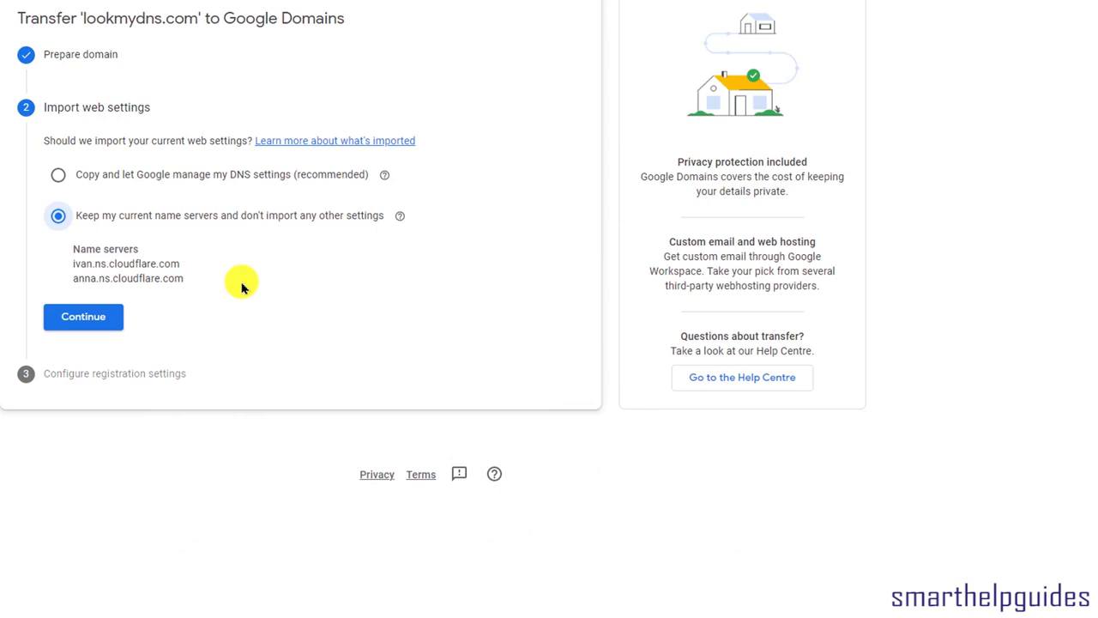
{"action": "left_click", "coordinate": [86, 316]}
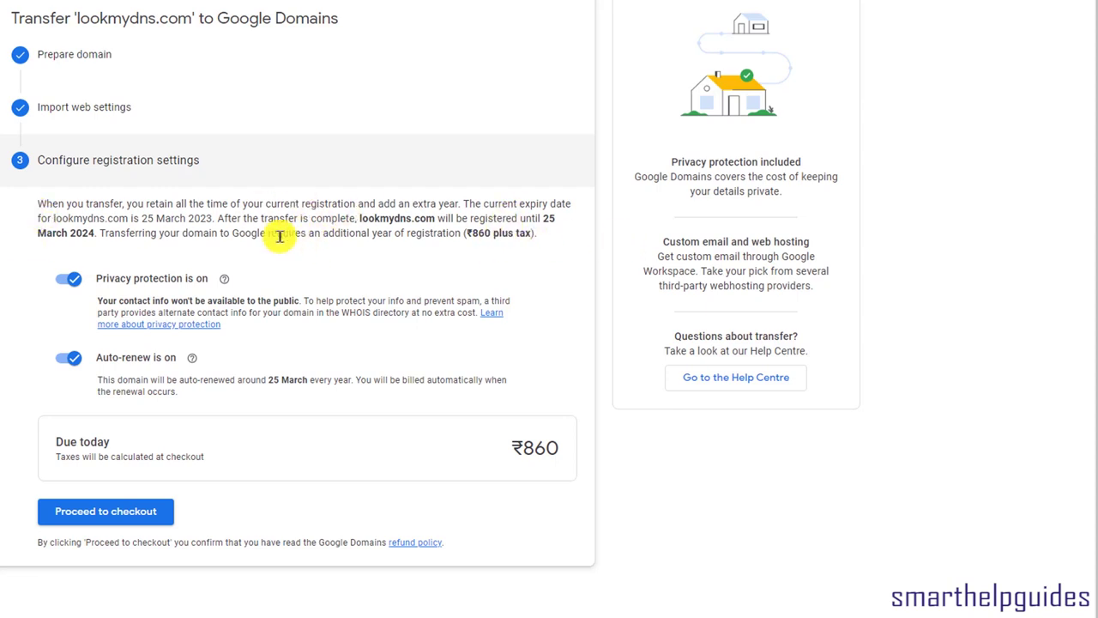
{"action": "left_click_drag", "start_coordinate": [98, 236], "coordinate": [532, 220]}
{"action": "left_click", "coordinate": [464, 248]}
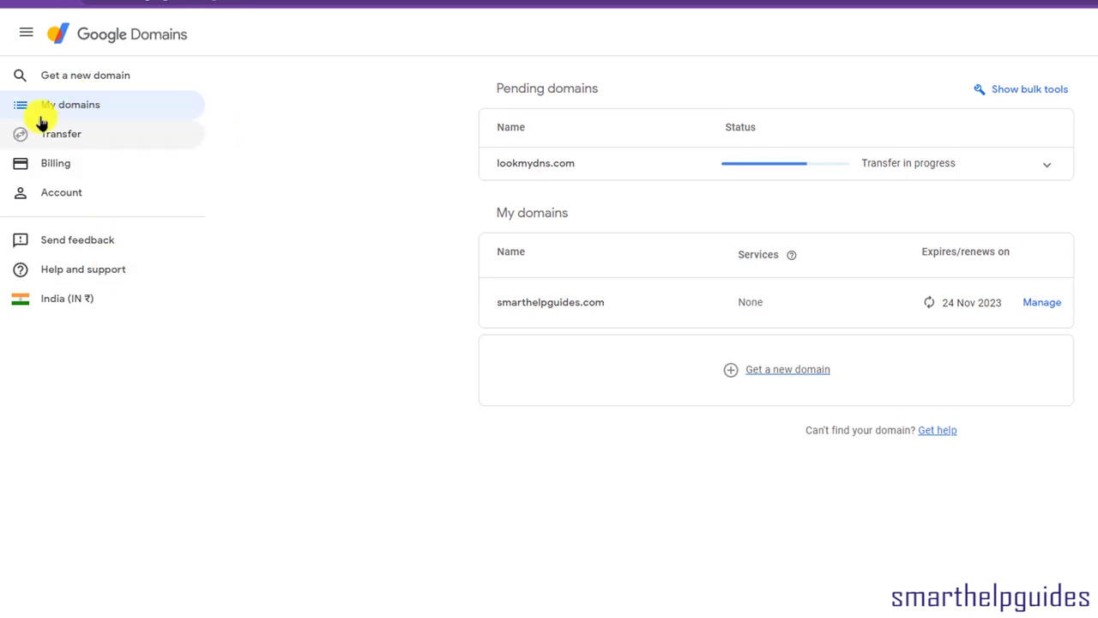
- Check the pending transfer status of lookmydns.com in My domains and the transfer duration in Namecheap's Transfer Out section
{"action": "left_click", "coordinate": [86, 104]}
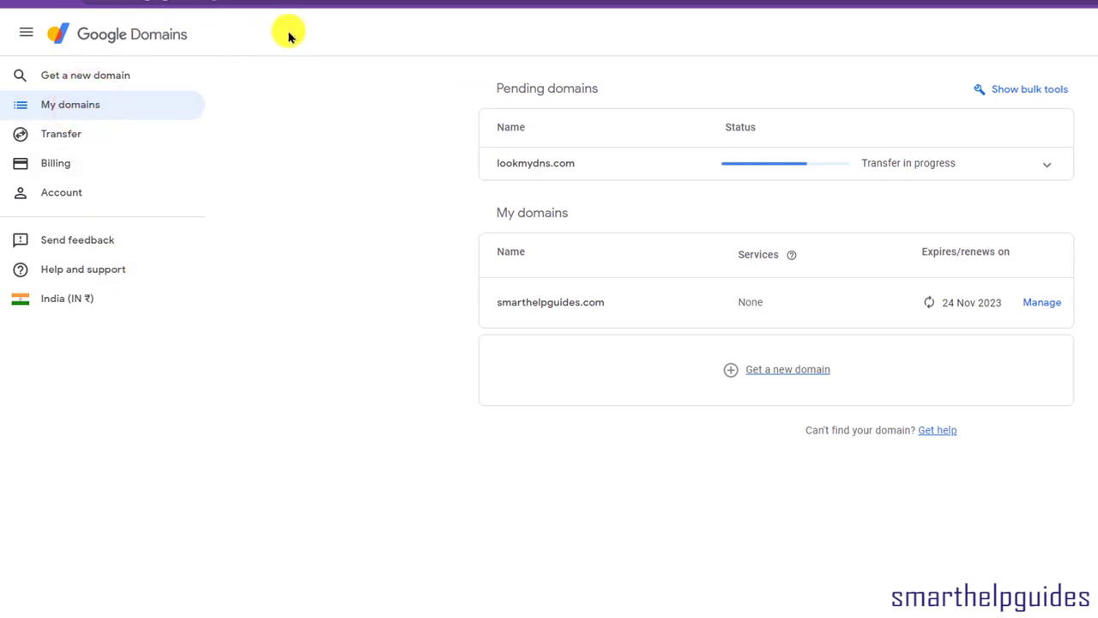
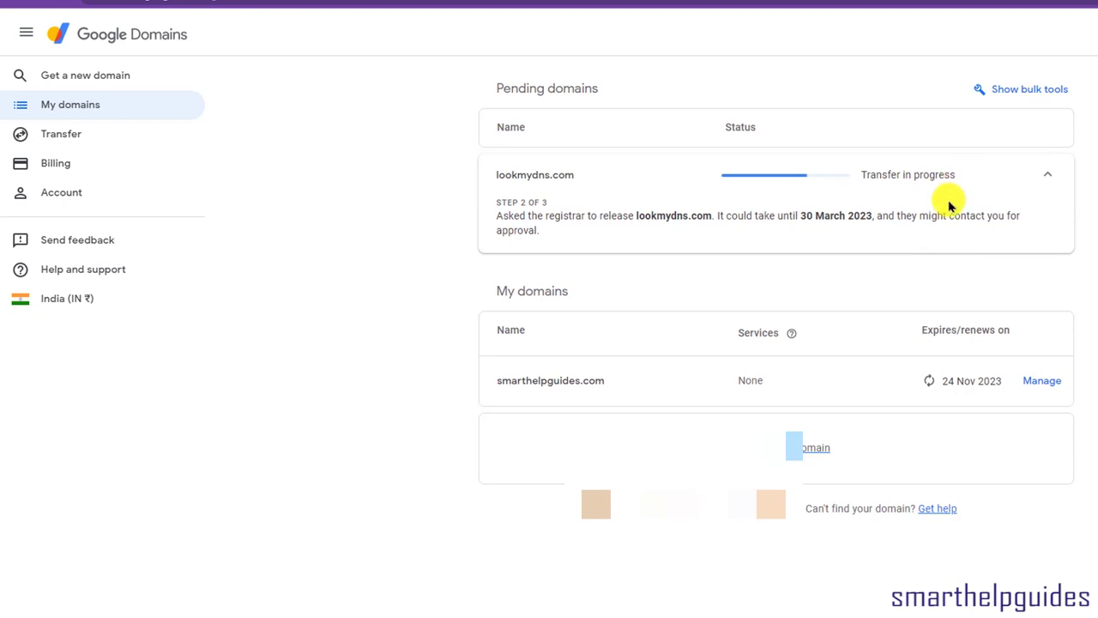
{"action": "left_click", "coordinate": [922, 194]}
{"action": "left_click", "coordinate": [921, 172]}
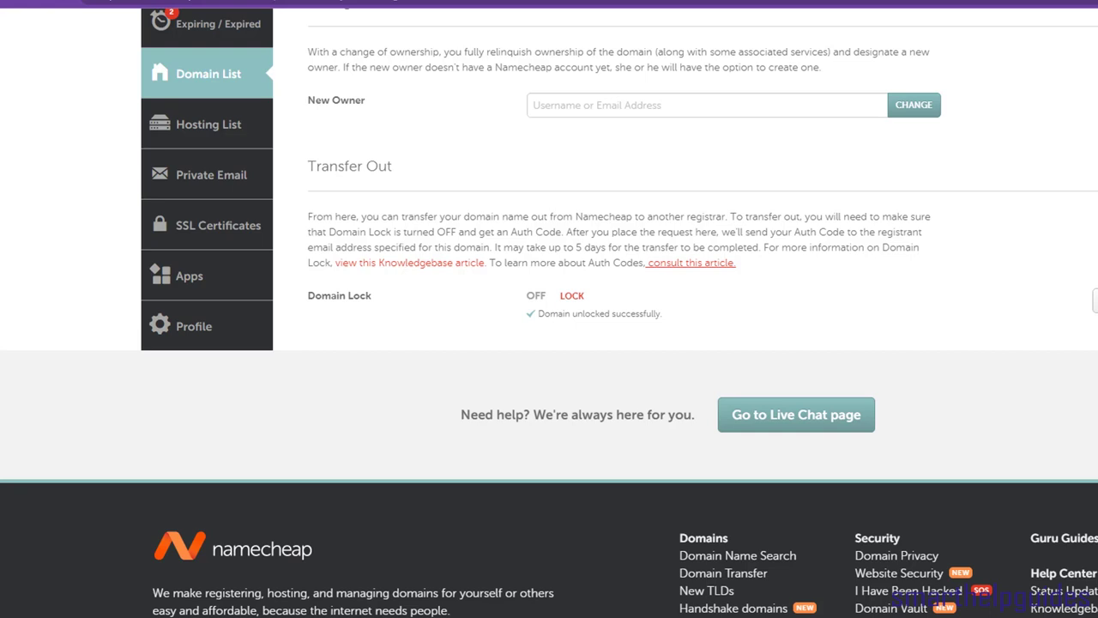
{"action": "left_click_drag", "start_coordinate": [497, 247], "coordinate": [767, 241]}
{"action": "left_click", "coordinate": [917, 223]}
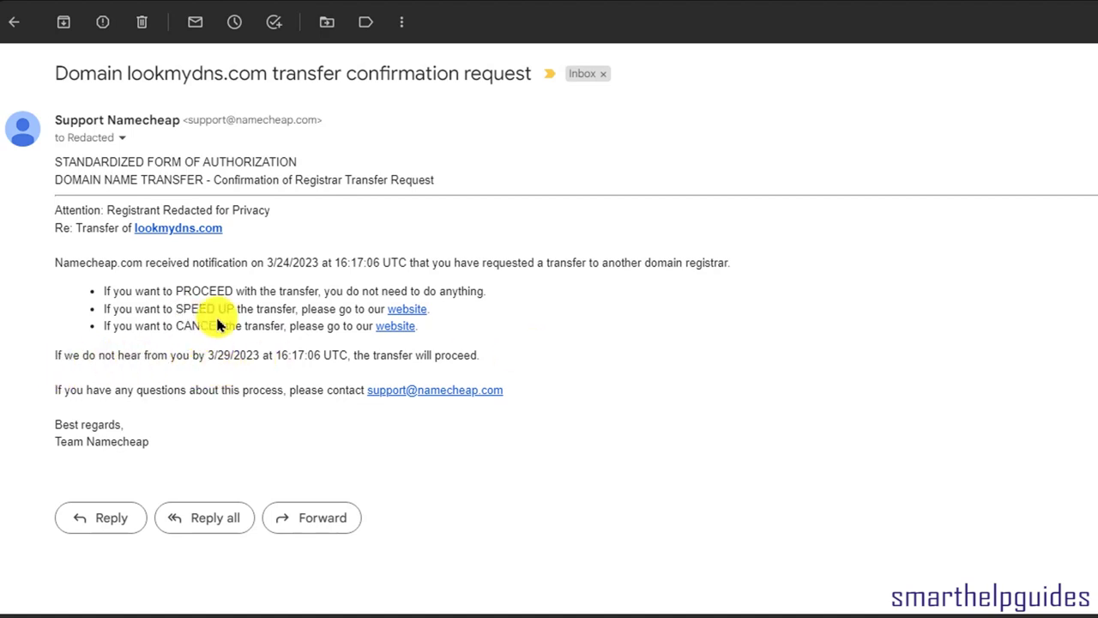
- Open the speed-up page from Namecheap's transfer confirmation email and approve the transfer of lookmydns.com
{"action": "left_click_drag", "start_coordinate": [105, 290], "coordinate": [487, 291]}
{"action": "left_click", "coordinate": [603, 343]}
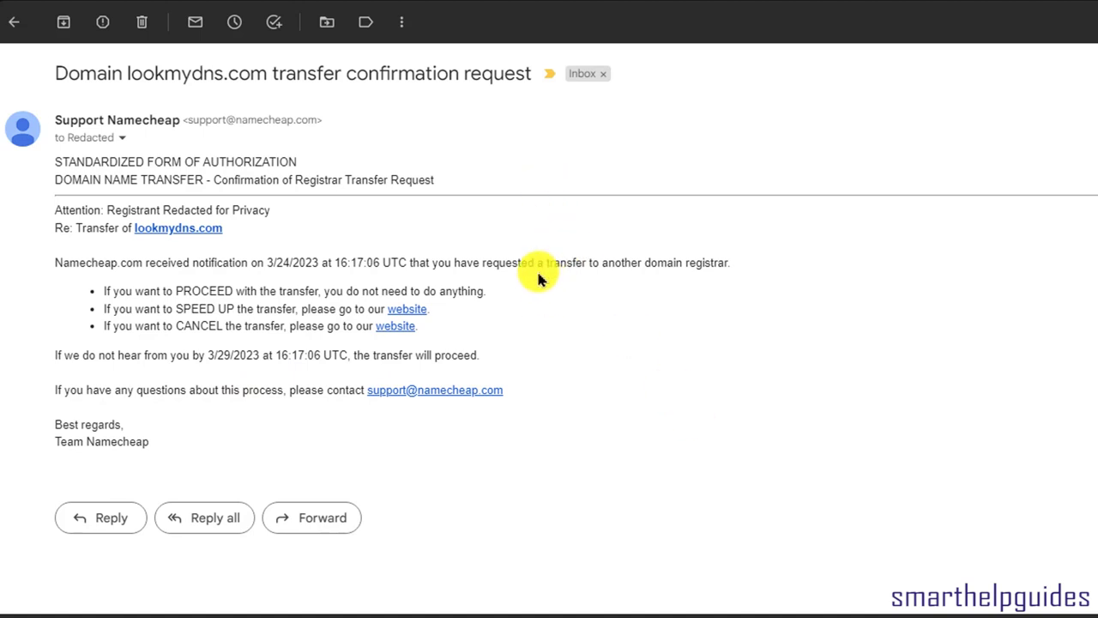
{"action": "left_click", "coordinate": [425, 307]}
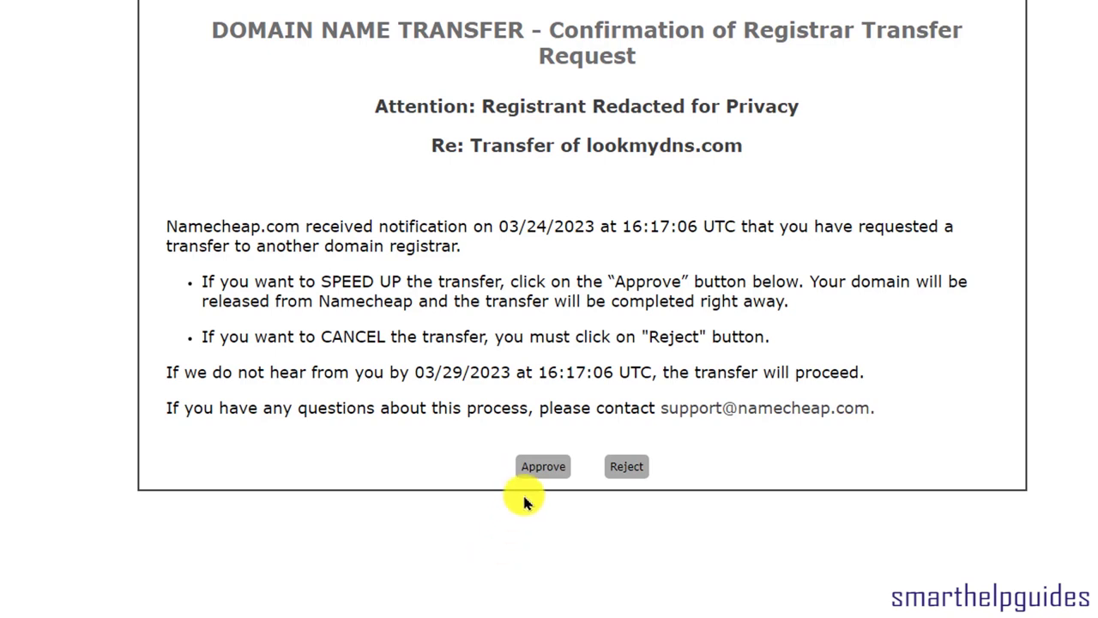
{"action": "left_click_drag", "start_coordinate": [553, 301], "coordinate": [813, 319]}
{"action": "left_click", "coordinate": [813, 317]}
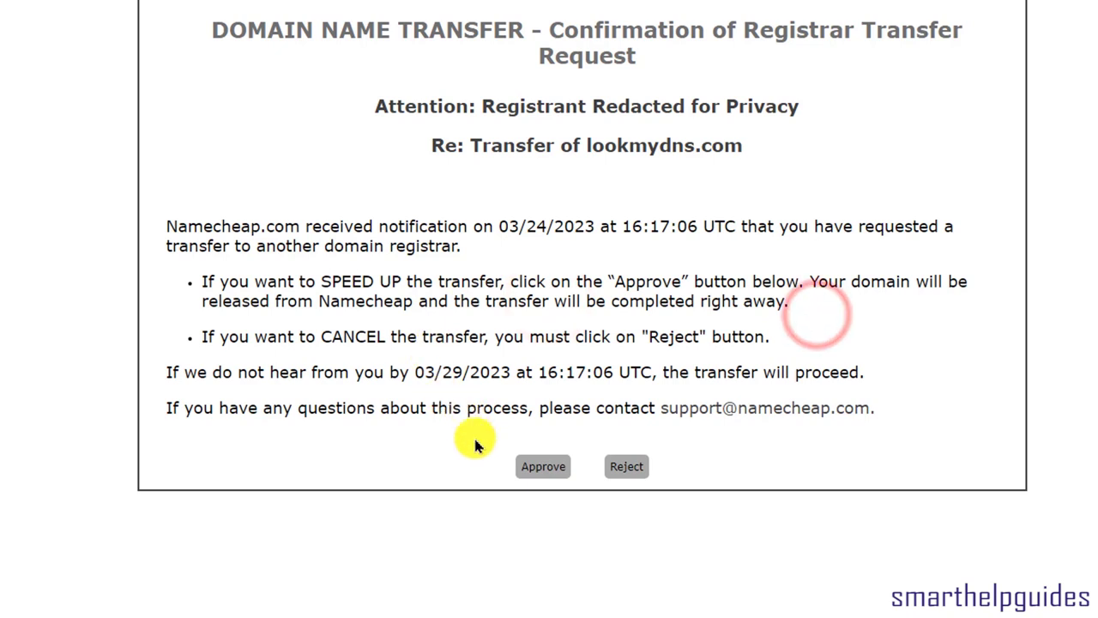
{"action": "left_click", "coordinate": [545, 471]}
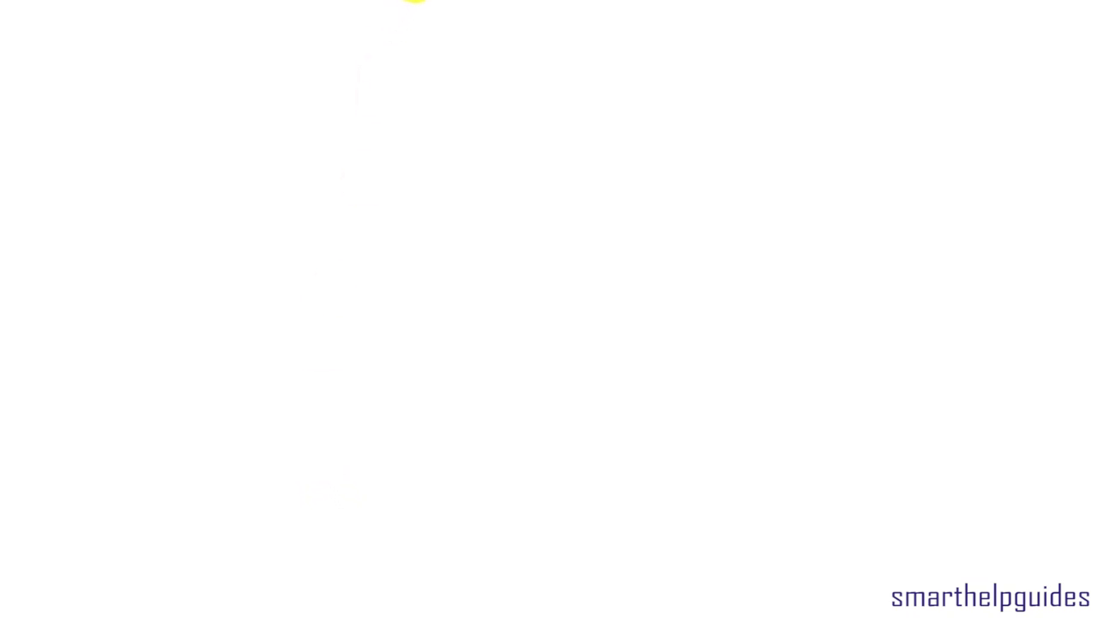
- Return to My domains in Google Domains and check the transfer status of lookmydns.com
{"action": "left_click", "coordinate": [747, 115]}
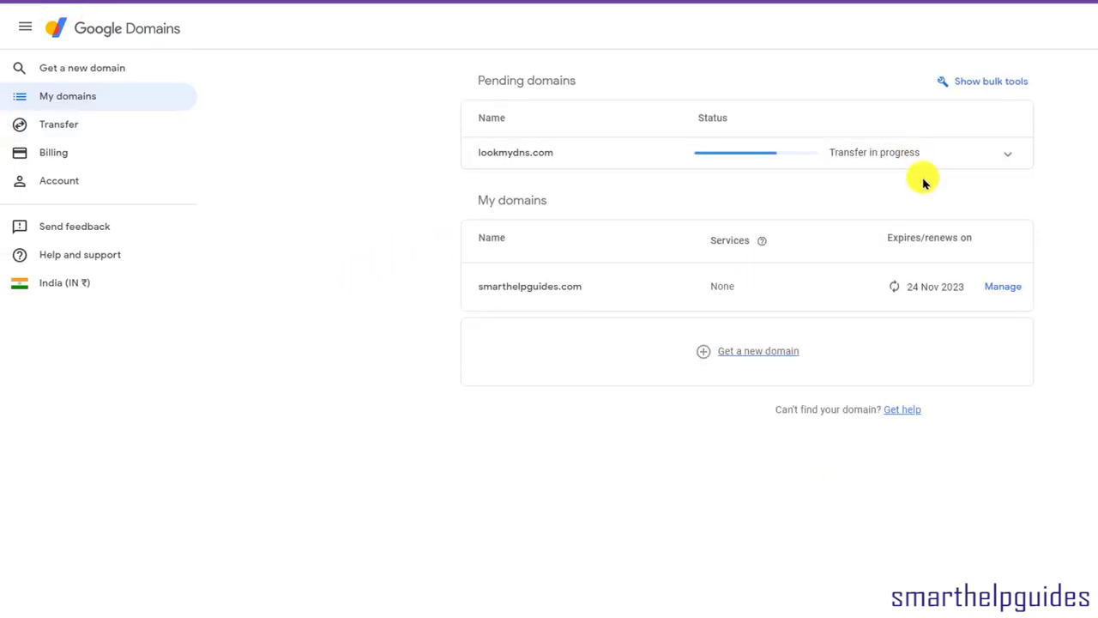
{"action": "left_click", "coordinate": [949, 153]}
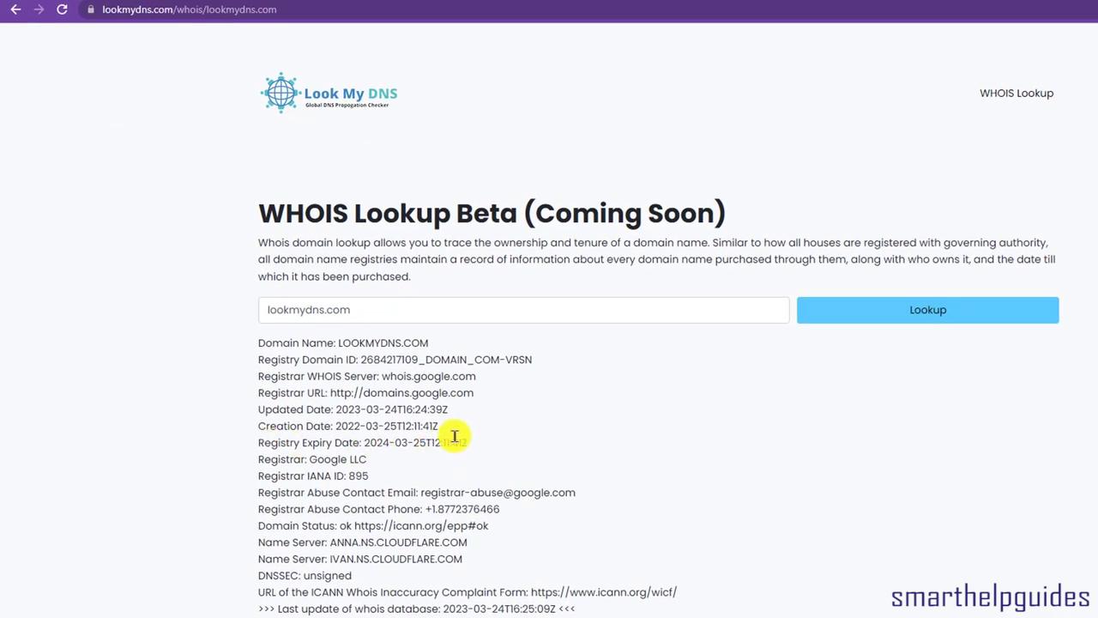
- Examine the registrar, registry expiry date and name servers in the WHOIS record of lookmydns.com, and open the Look My DNS home page
{"action": "left_click_drag", "start_coordinate": [260, 460], "coordinate": [299, 477]}
{"action": "left_click", "coordinate": [377, 501]}
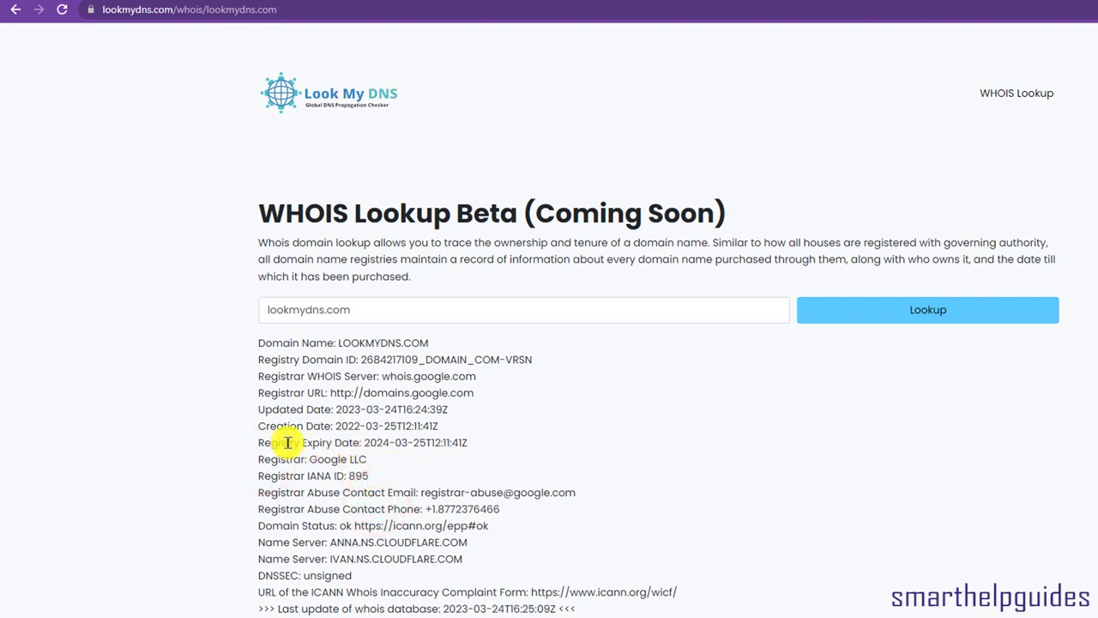
{"action": "left_click_drag", "start_coordinate": [258, 444], "coordinate": [500, 436]}
{"action": "left_click", "coordinate": [504, 462]}
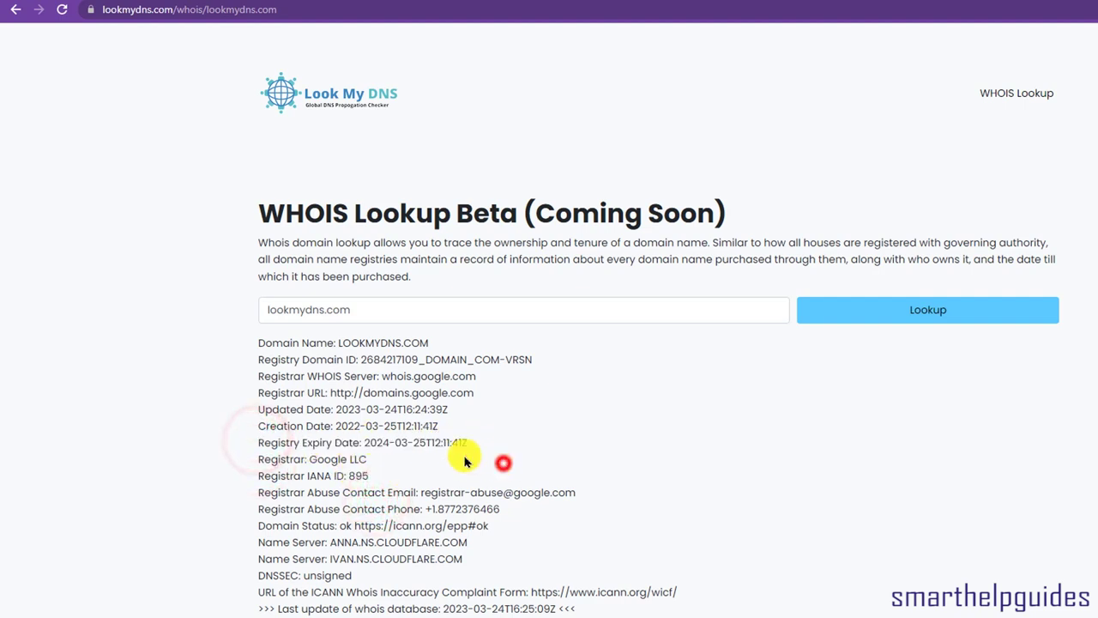
{"action": "double_click", "coordinate": [397, 444]}
{"action": "left_click", "coordinate": [401, 461]}
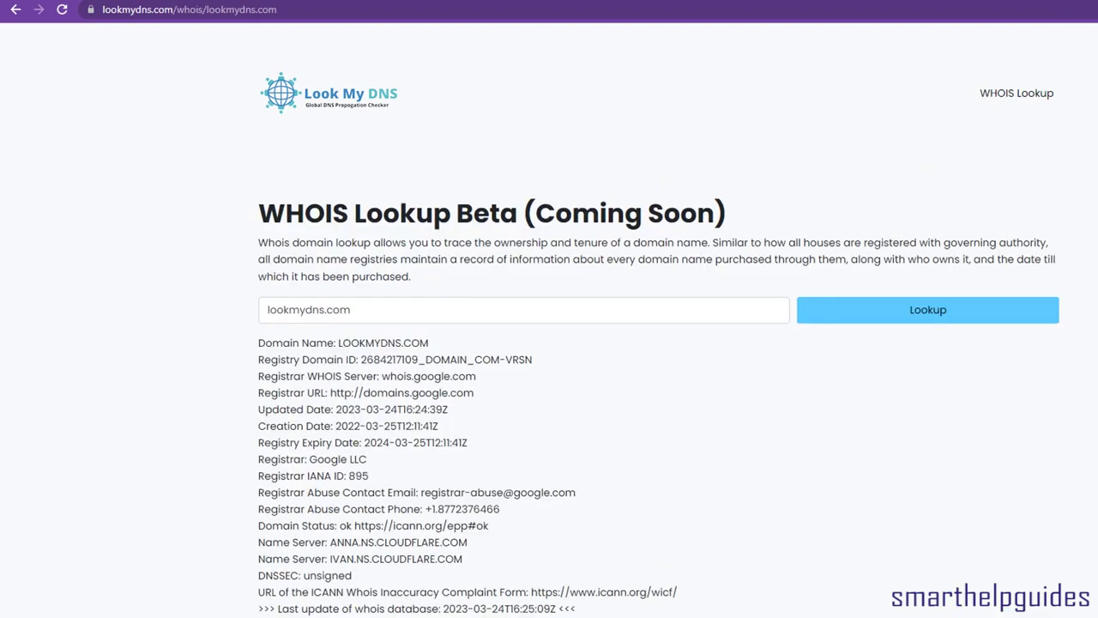
{"action": "scroll", "coordinate": [659, 320], "scroll_direction": "down", "scroll_amount": 3}
{"action": "scroll", "coordinate": [658, 320], "scroll_direction": "up", "scroll_amount": 1}
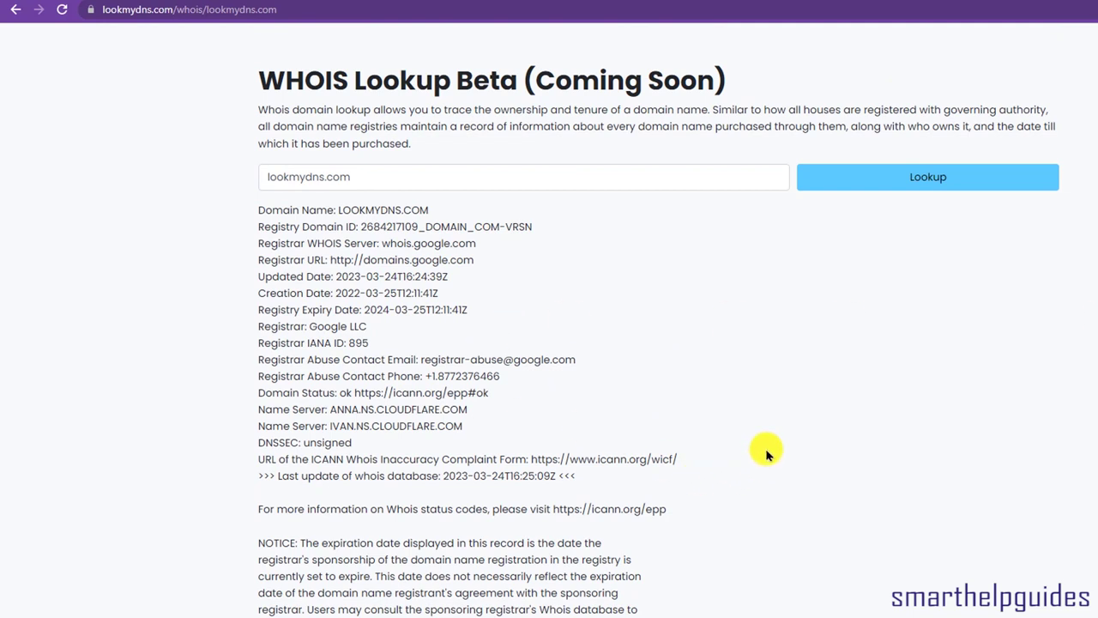
{"action": "left_click_drag", "start_coordinate": [469, 427], "coordinate": [275, 416]}
{"action": "left_click", "coordinate": [600, 470]}
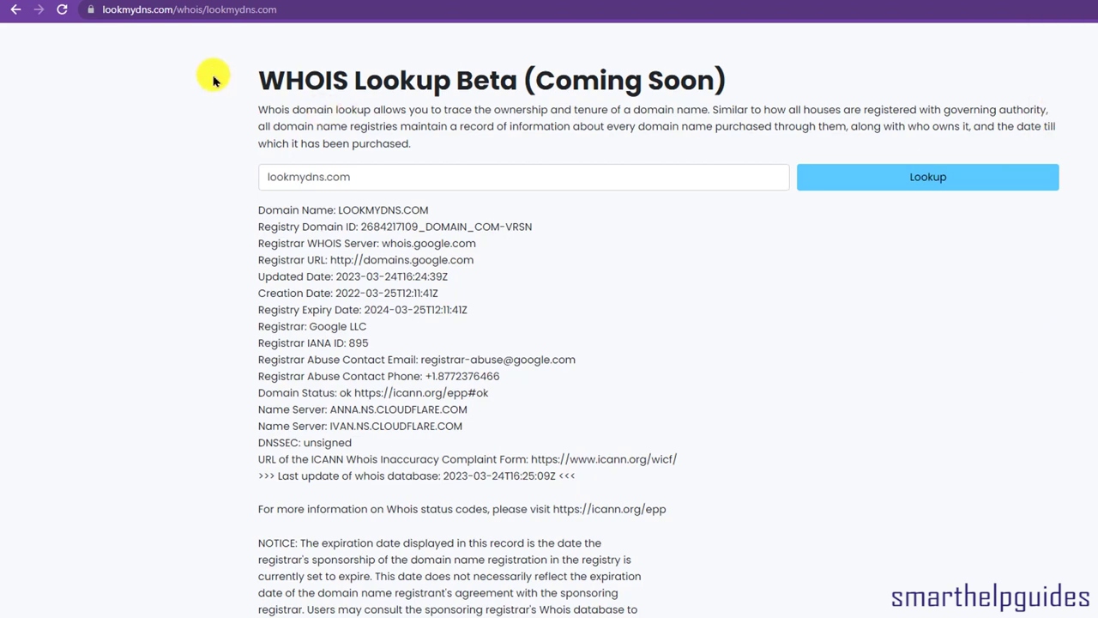
{"action": "scroll", "coordinate": [990, 140], "scroll_direction": "up", "scroll_amount": 3}
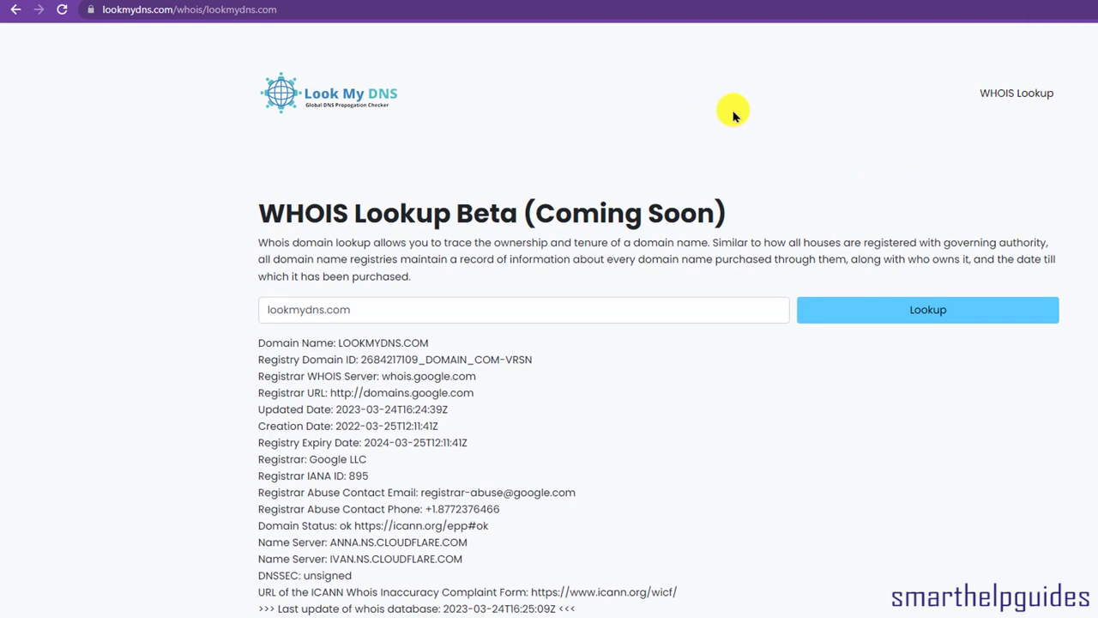
{"action": "left_click", "coordinate": [359, 90]}
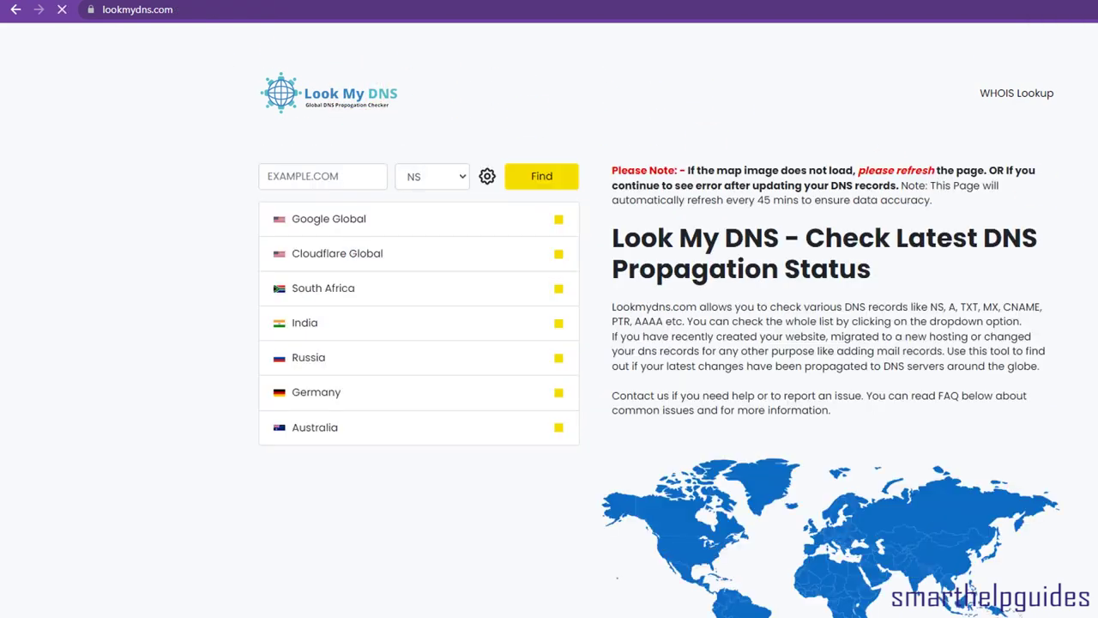